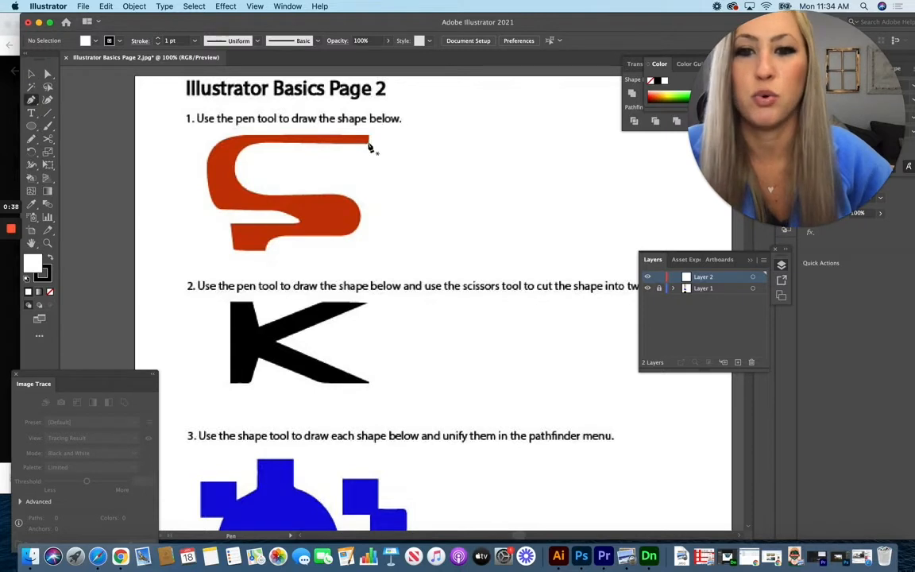
Trace the red S's end edge and top edge from its right tip with the Pen tool, setting the fill to None
left_click(368, 140)
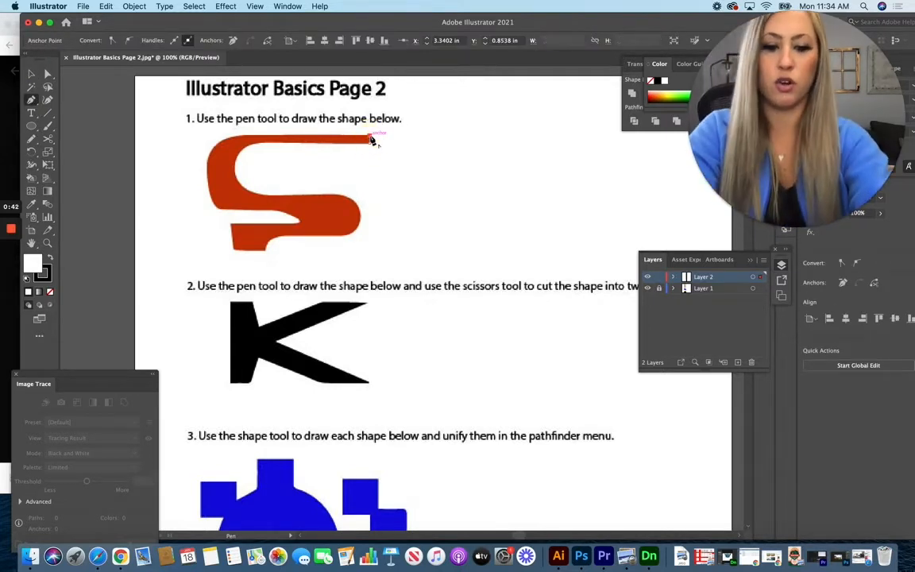
key("super+equal")
key("super+equal")
scroll(371, 140, "down", 3)
scroll(370, 140, "left", 3)
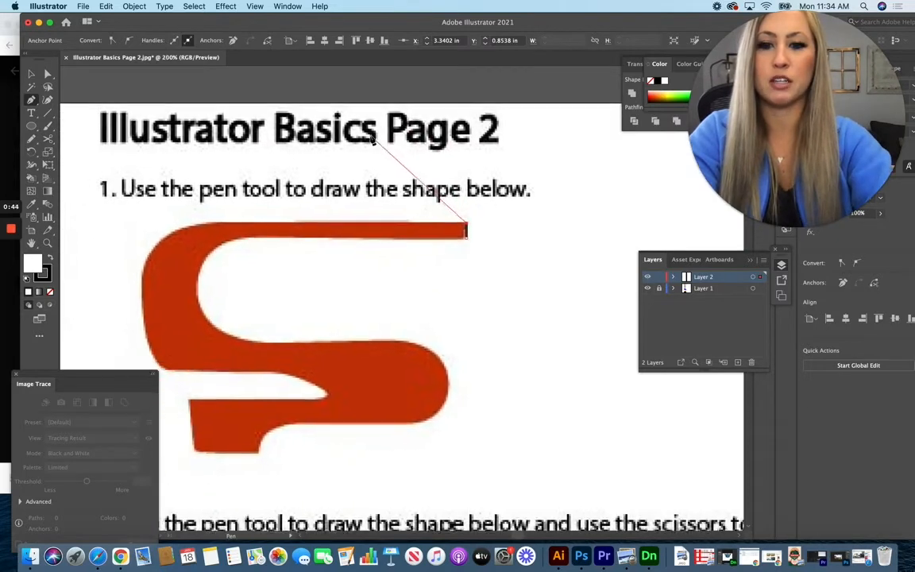
scroll(370, 140, "down", 2)
scroll(370, 140, "left", 1)
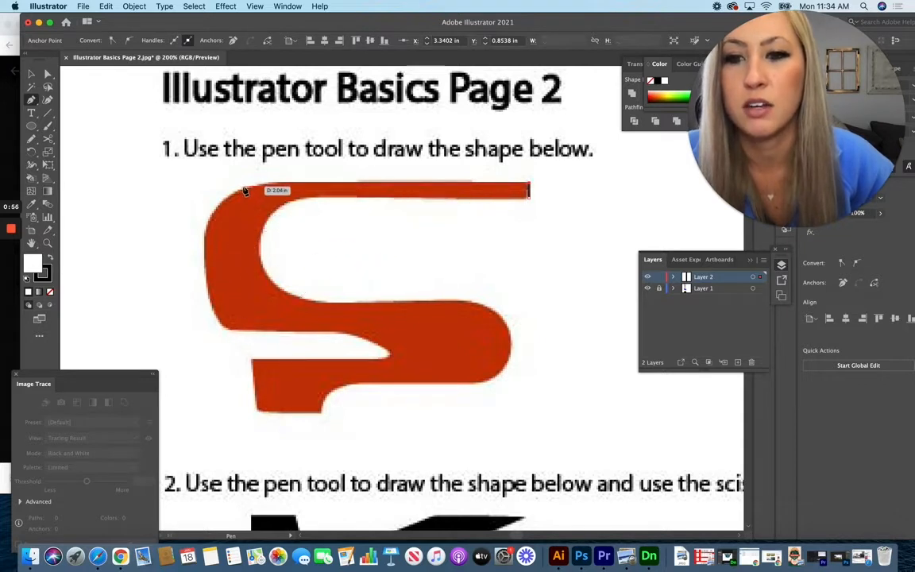
left_click_drag(243, 189, 223, 198)
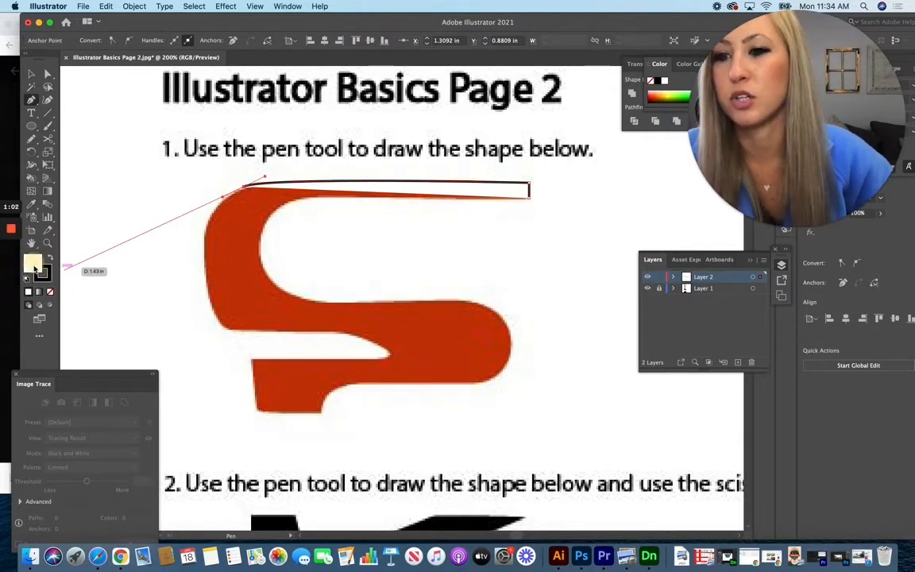
left_click(50, 293)
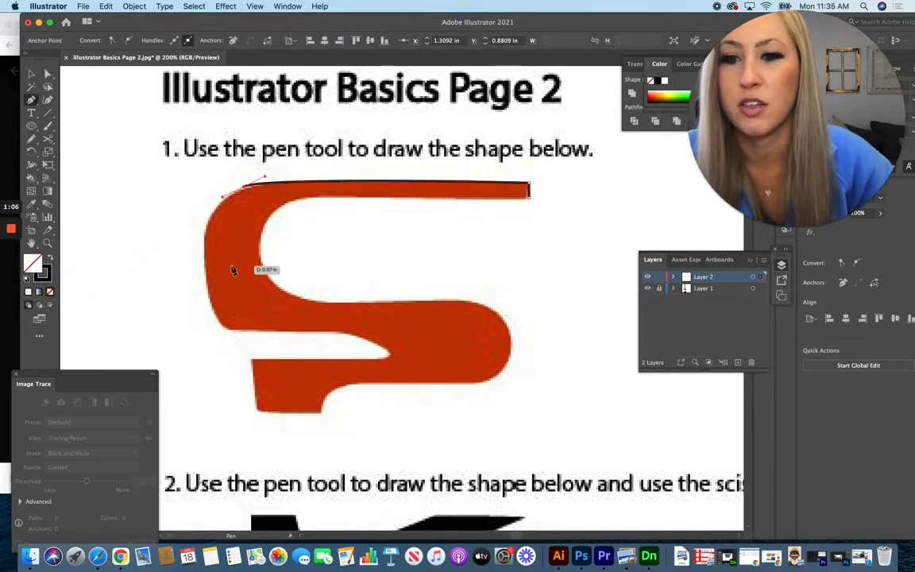
Continue the S path down the outer left curve, around the pointed inner notch, and along the straight edges of the foot
left_click_drag(204, 272, 238, 334)
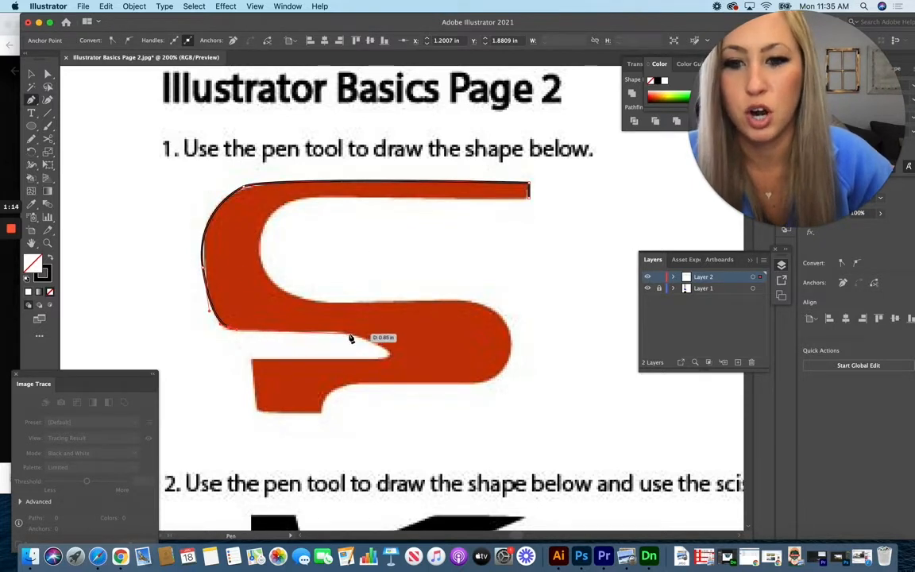
left_click_drag(367, 339, 348, 363)
left_click(392, 360)
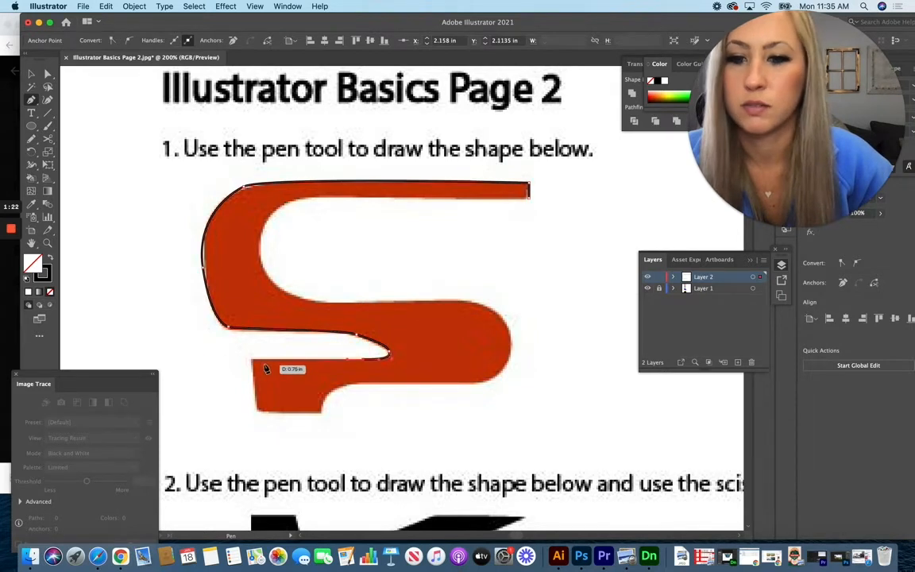
left_click(250, 360)
left_click(255, 410)
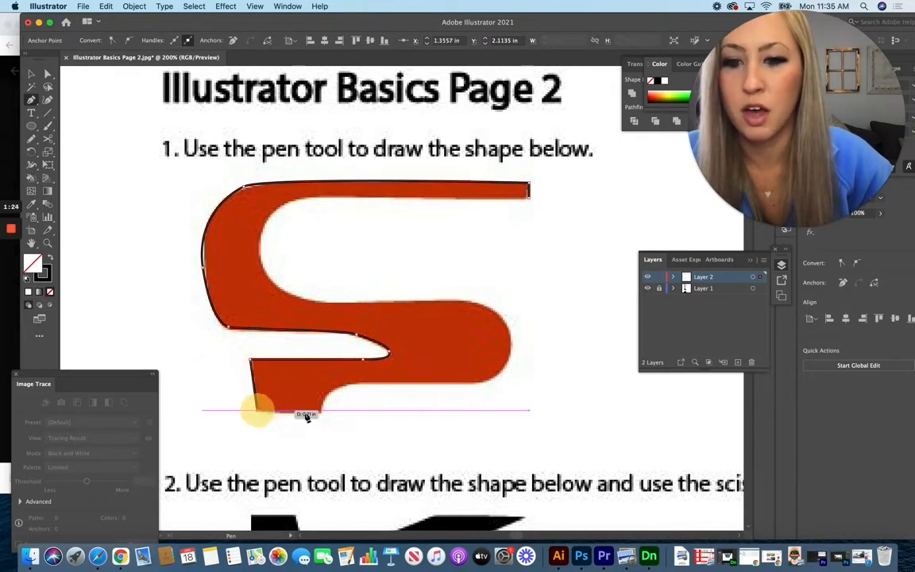
left_click(323, 411)
Continue the S path with curves from the foot around the lower right bowl and back along the middle edge
left_click(339, 390, "super")
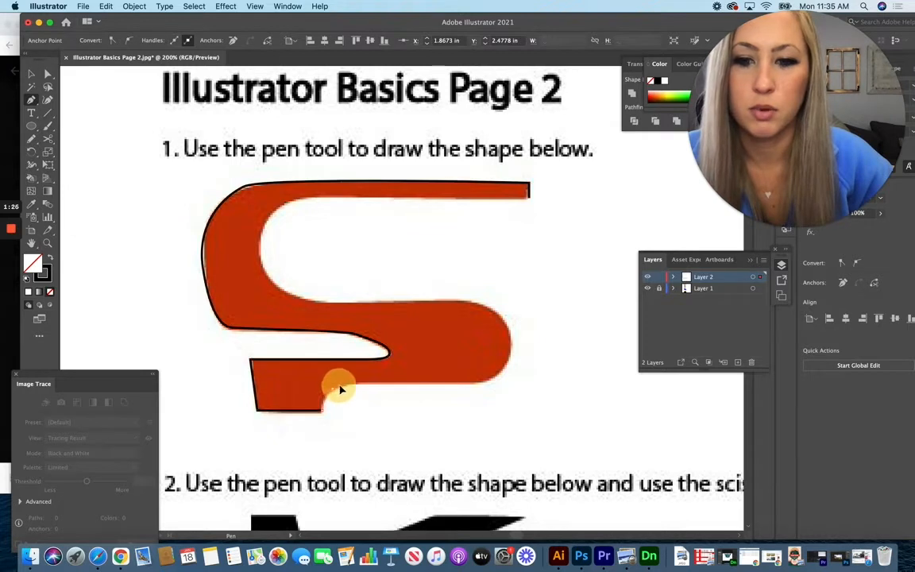
left_click(485, 384)
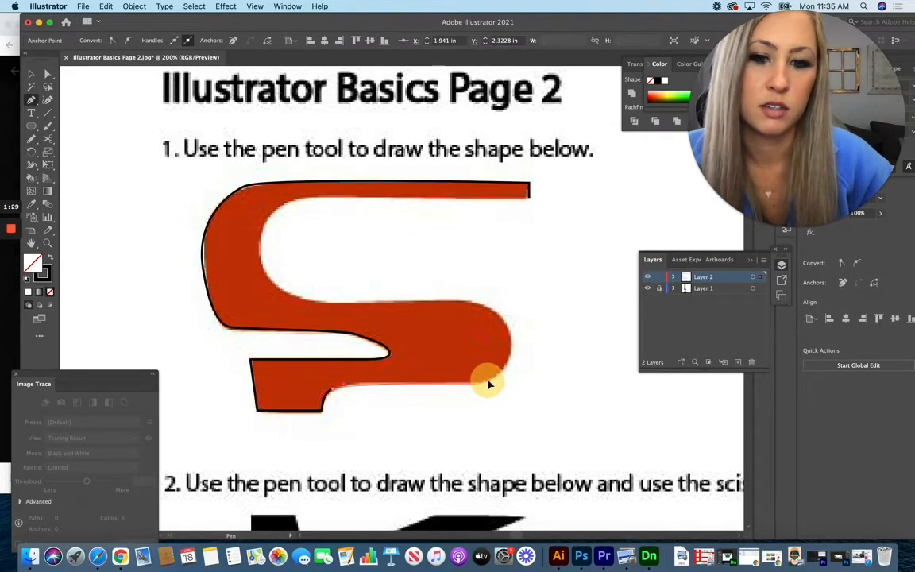
left_click(513, 344)
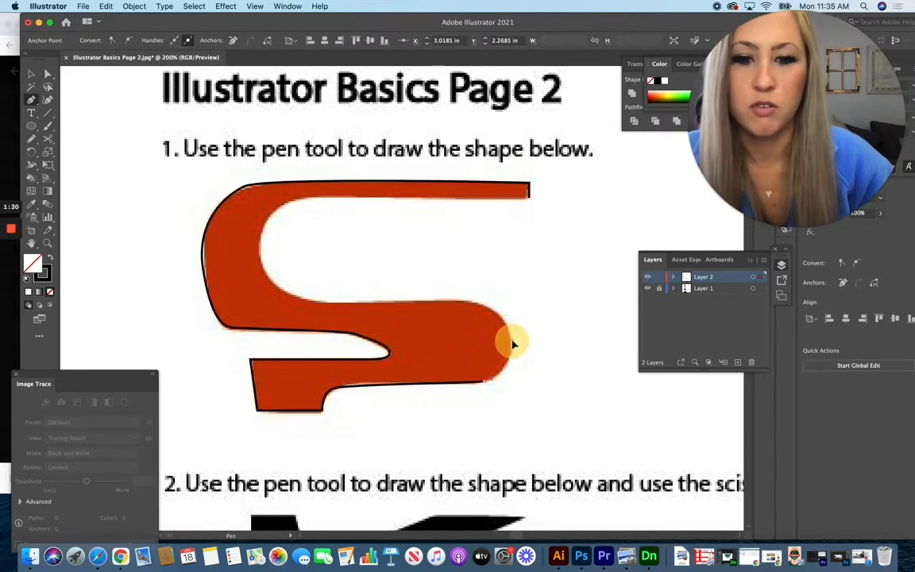
left_click(469, 304)
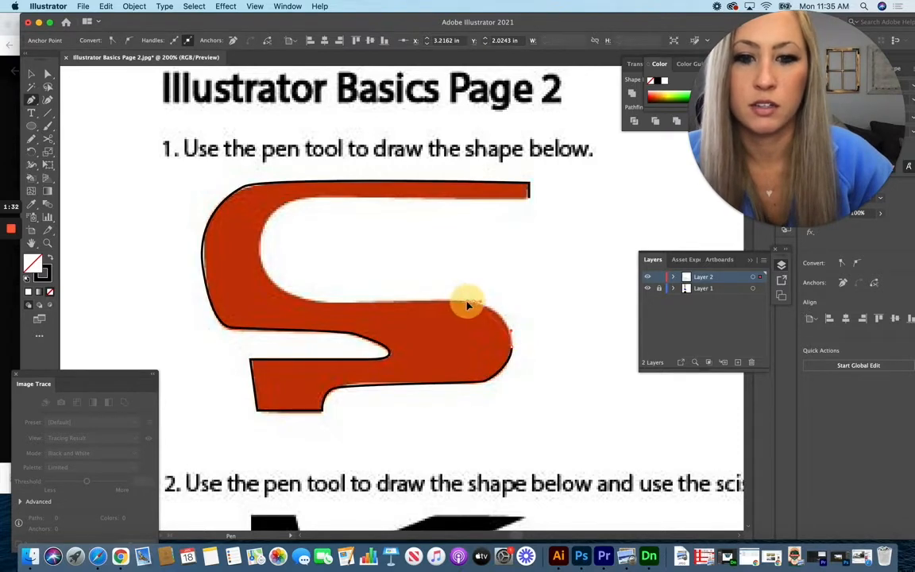
left_click(291, 299)
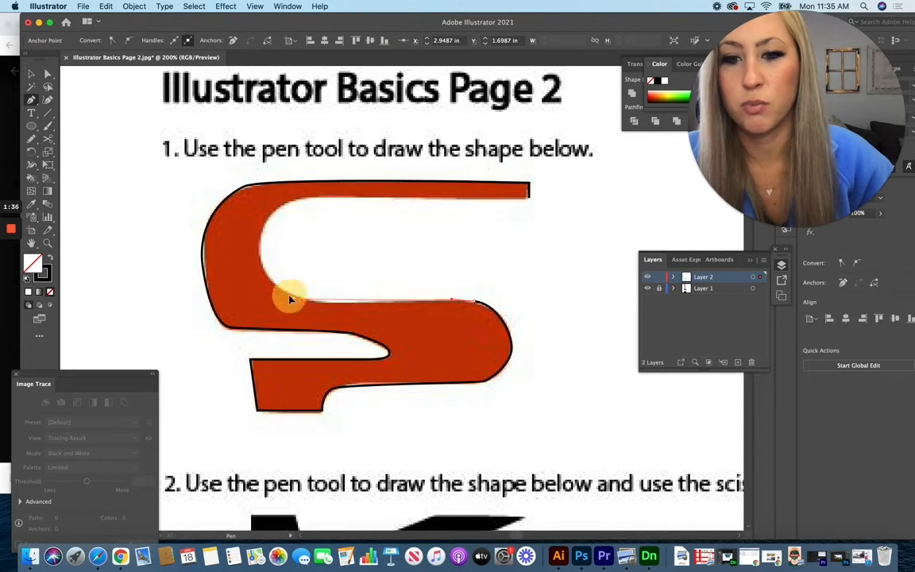
Trace the S's inner left curve and the underside of its top bar, closing the path at the starting point
left_click(261, 229)
left_click_drag(261, 229, 261, 208)
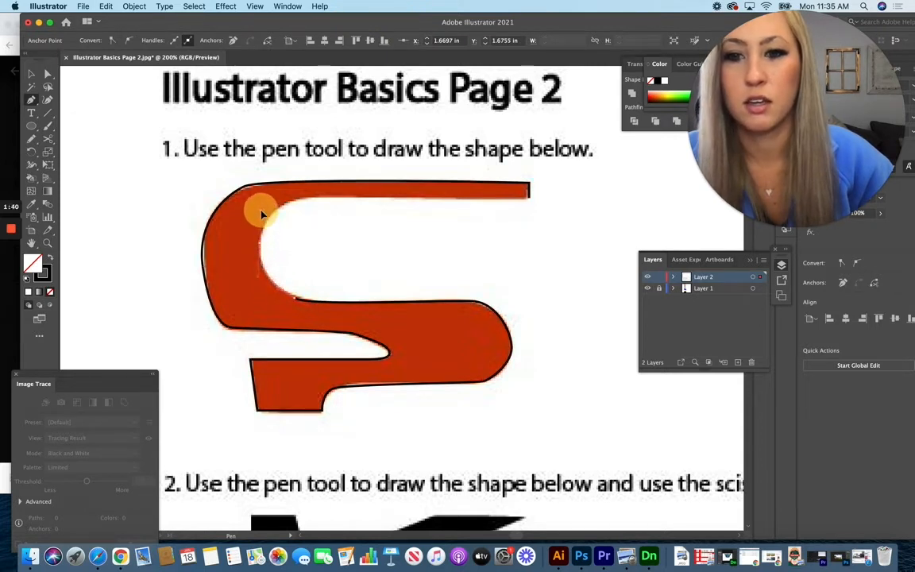
left_click(312, 199)
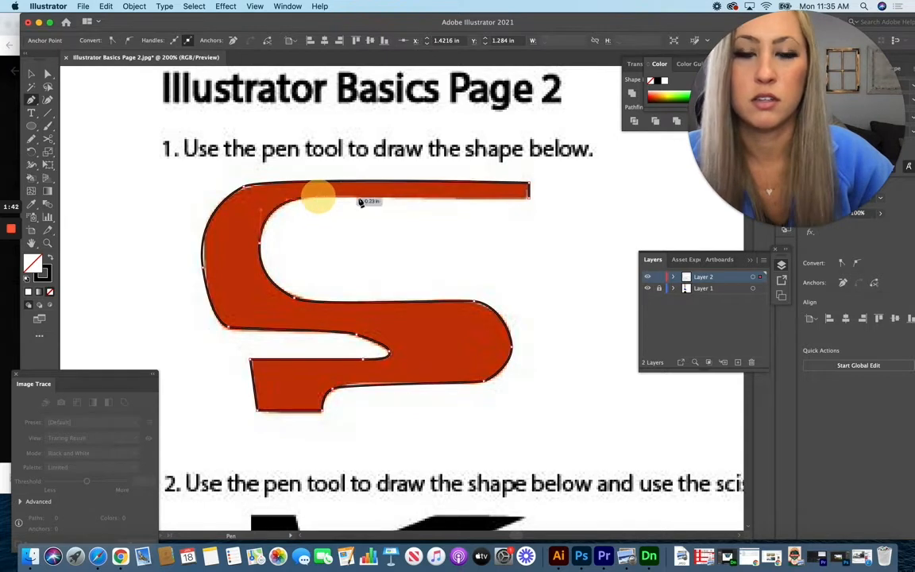
left_click(531, 197)
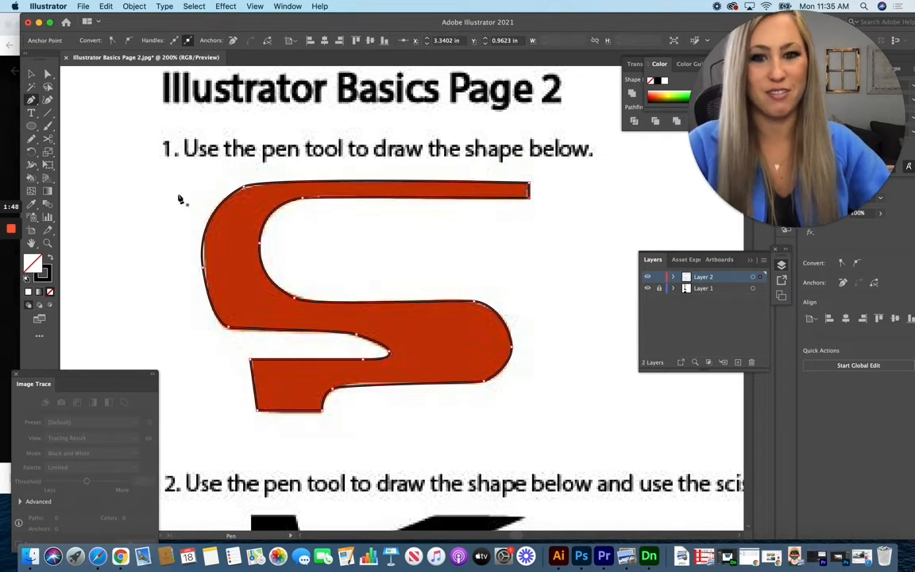
Fill the traced S with the template's red using the Eyedropper and move it to the right of the original
left_click(32, 205)
left_click(235, 220)
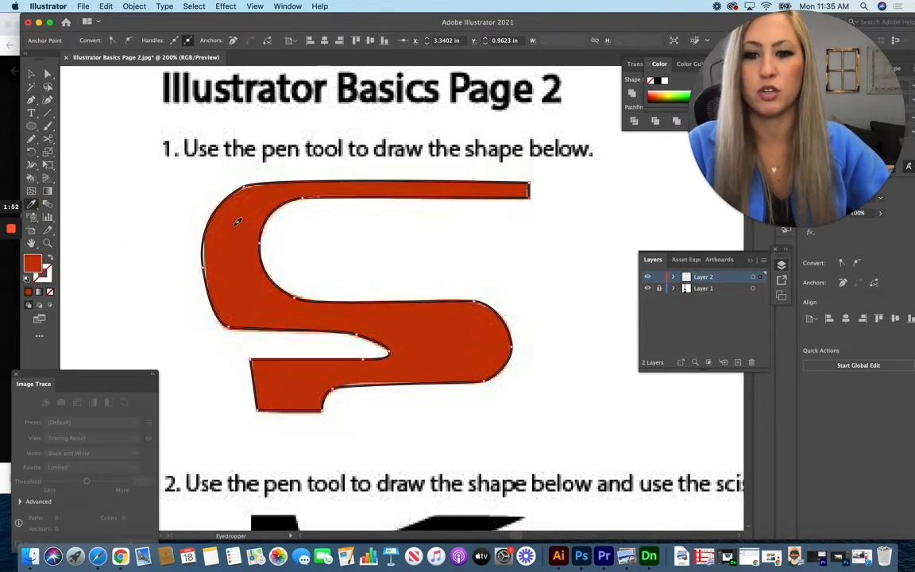
left_click(34, 74)
left_click_drag(242, 249, 591, 249)
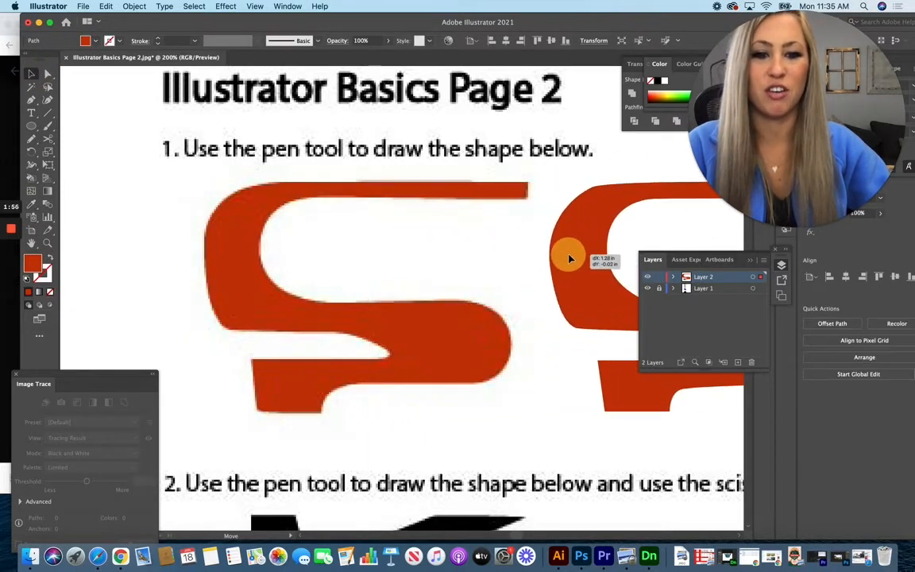
left_click(419, 235)
Trace the K's left stem with the Pen tool from the upper inner corner to the stem's lower right corner, with fill None
scroll(381, 384, "down", 10)
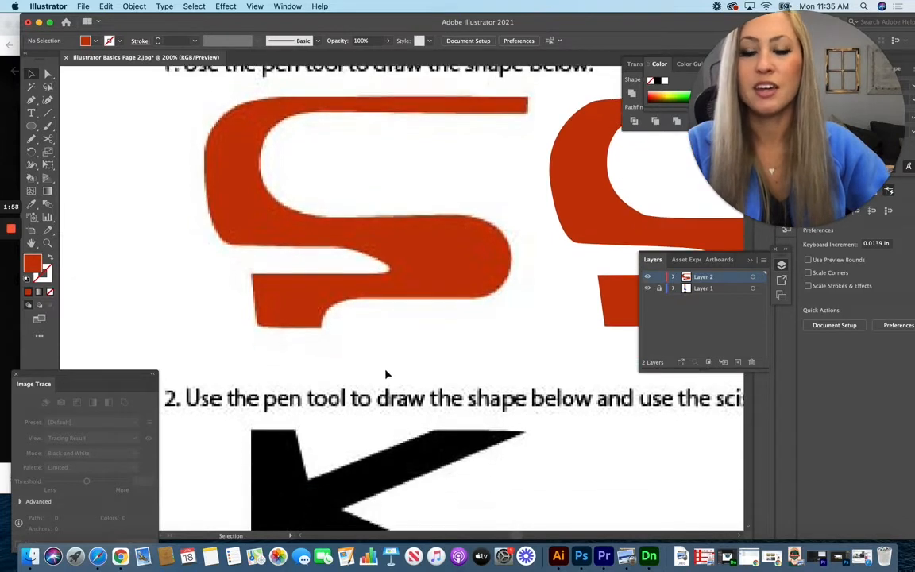
scroll(386, 372, "down", 2)
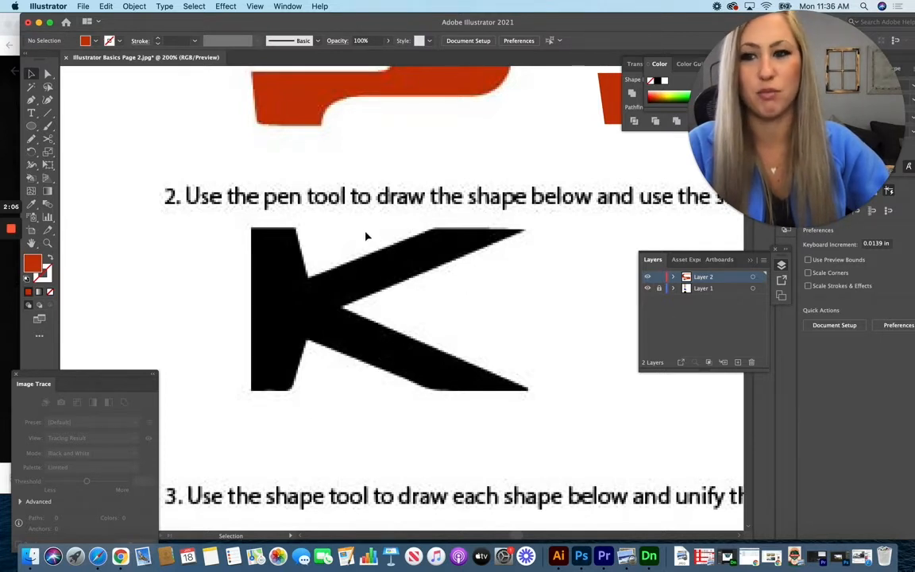
left_click(31, 99)
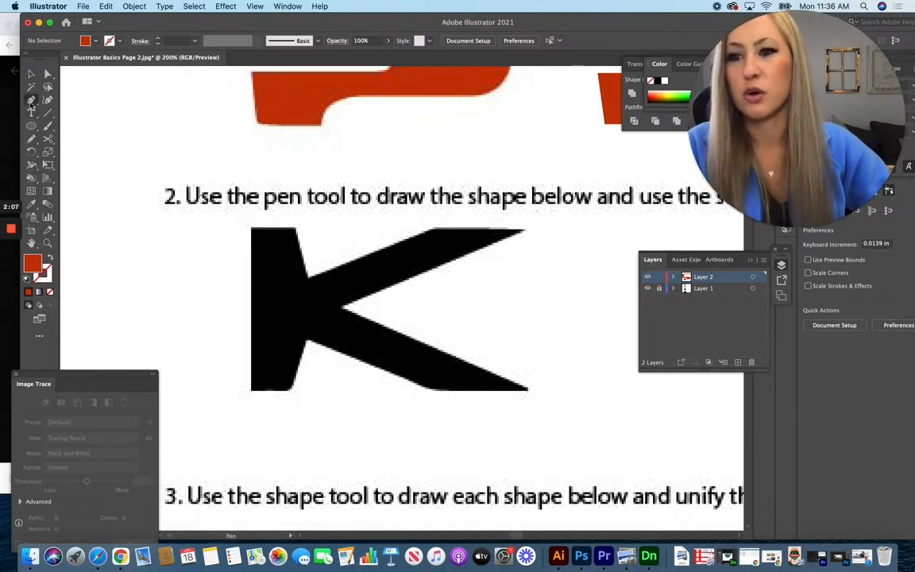
left_click(308, 278)
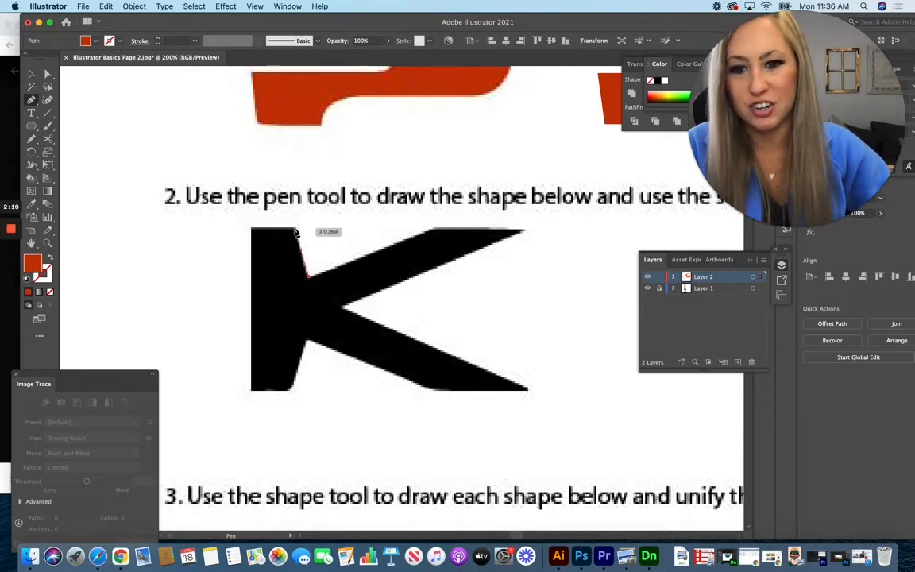
left_click(296, 230)
left_click(250, 229)
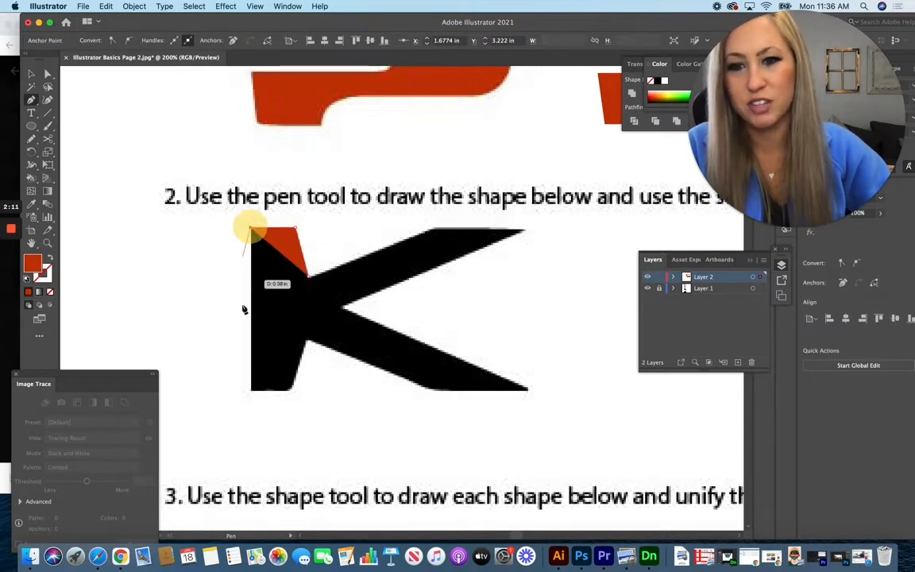
left_click(251, 389)
left_click(291, 391)
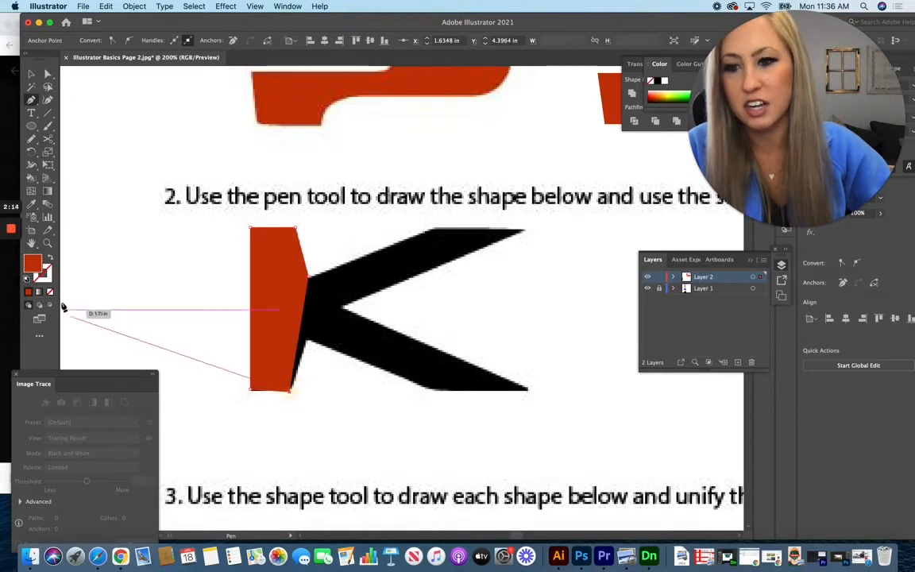
left_click(50, 292)
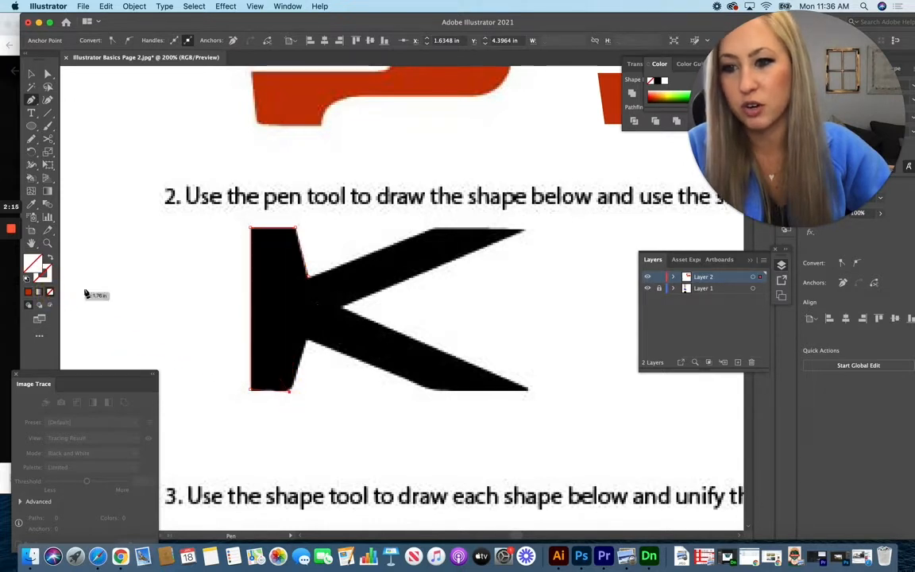
Trace the K's lower and upper diagonal arms with straight segments and close the path at the upper inner corner
left_click(308, 338)
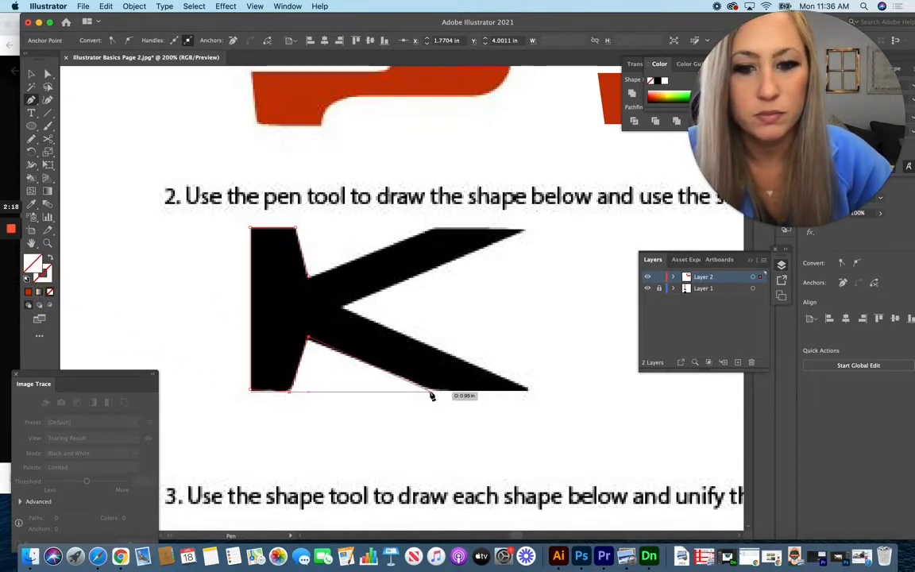
left_click(429, 389)
left_click(530, 390)
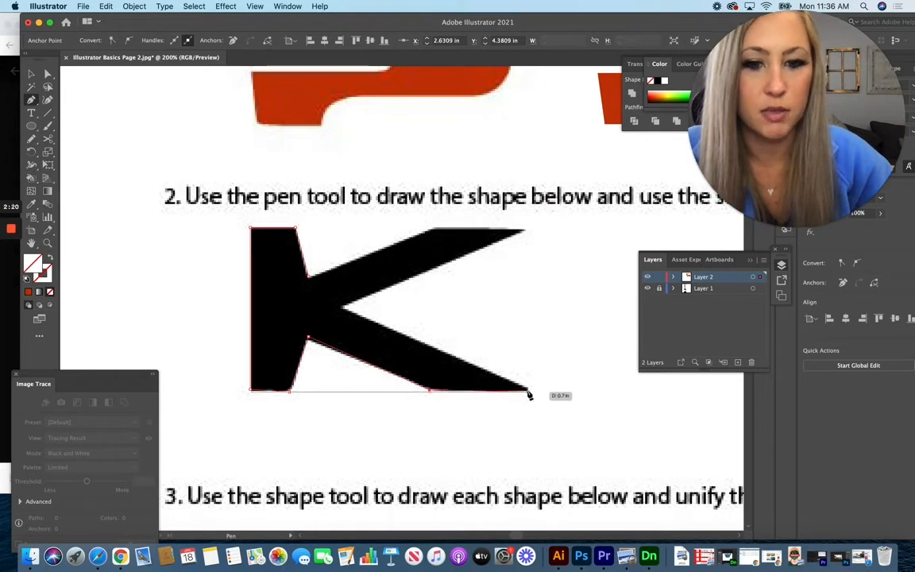
left_click(342, 306)
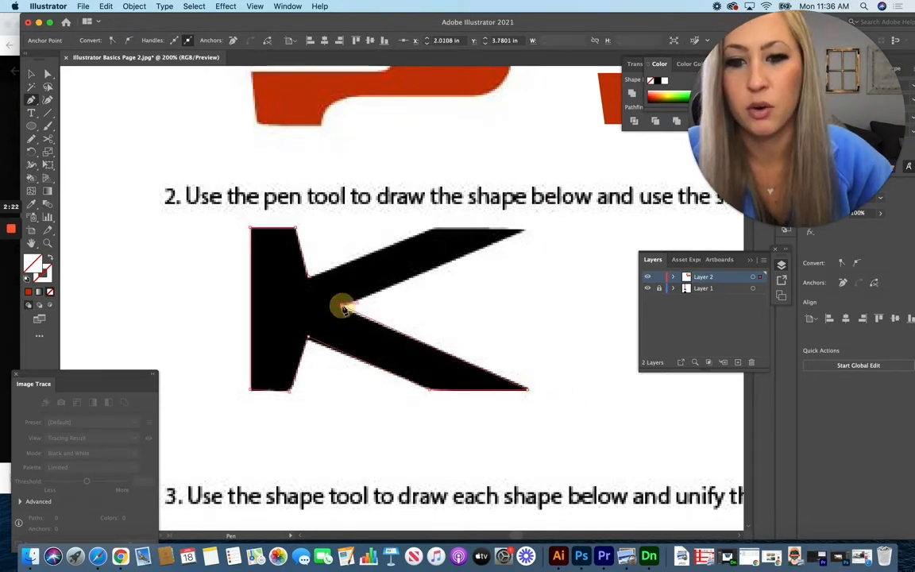
left_click(524, 231)
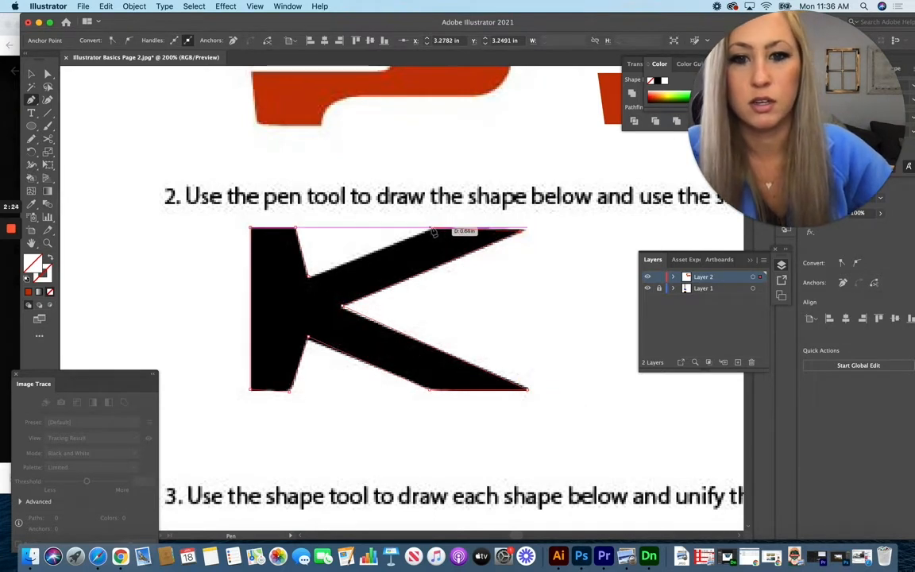
left_click(432, 229)
left_click(308, 276)
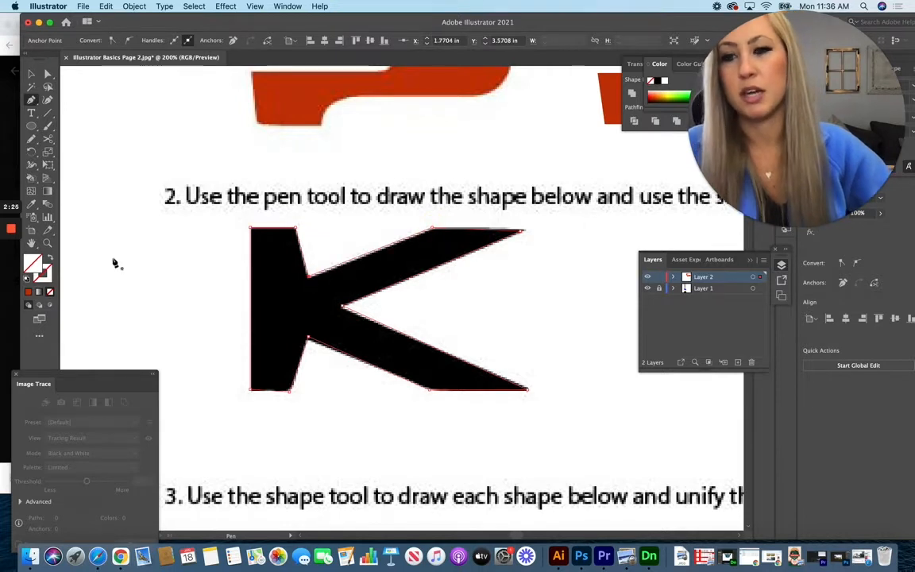
Fill the traced K with the template's black using the Eyedropper and move it clear of the original to the right
left_click(32, 204)
left_click(292, 296)
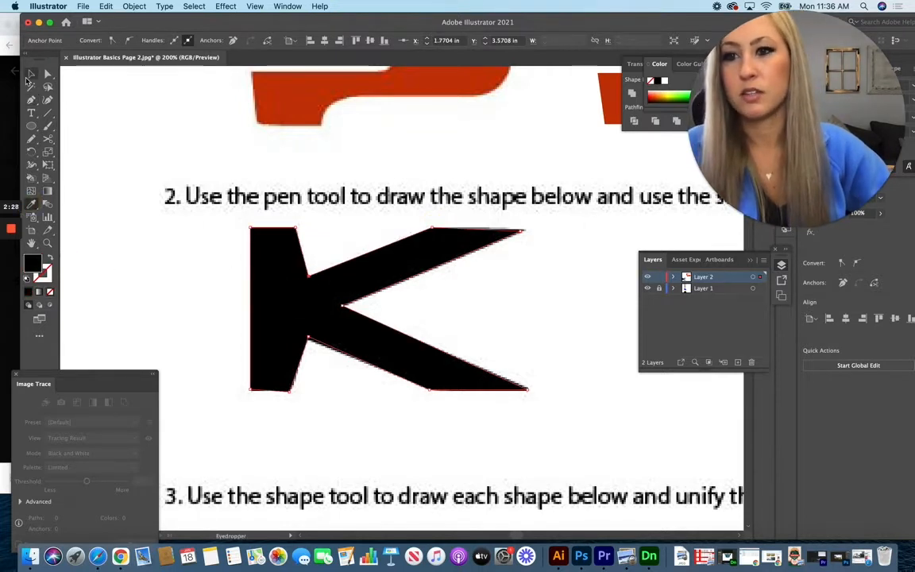
left_click(31, 74)
left_click_drag(338, 302, 566, 307)
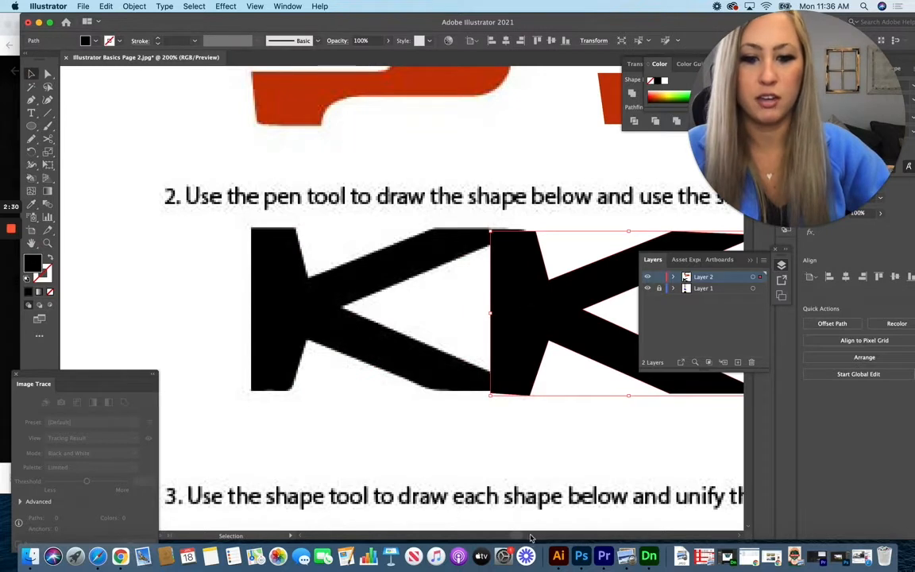
left_click_drag(519, 535, 525, 536)
left_click_drag(199, 305, 308, 310)
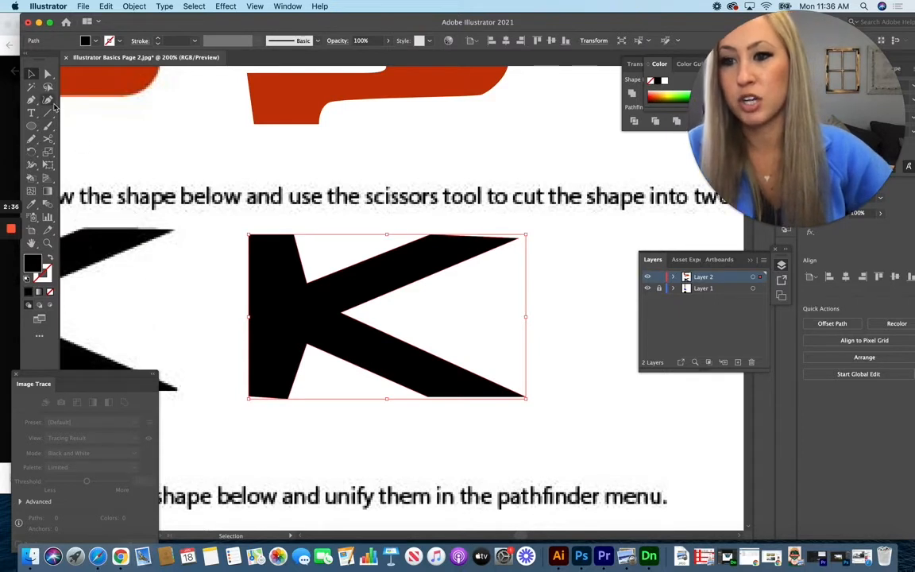
Add an anchor point on the upper edge and one on the lower edge of the traced K's upper arm
left_click(48, 138)
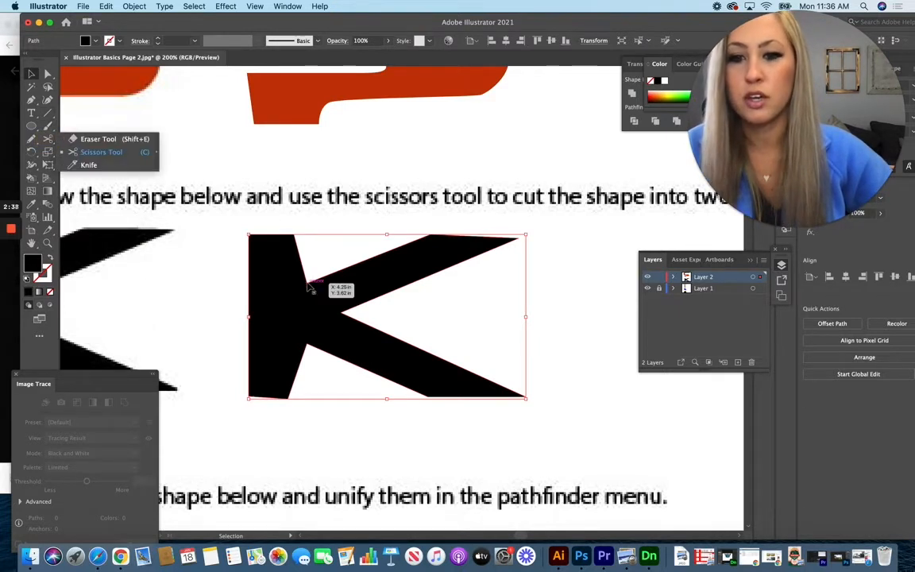
left_click(47, 75)
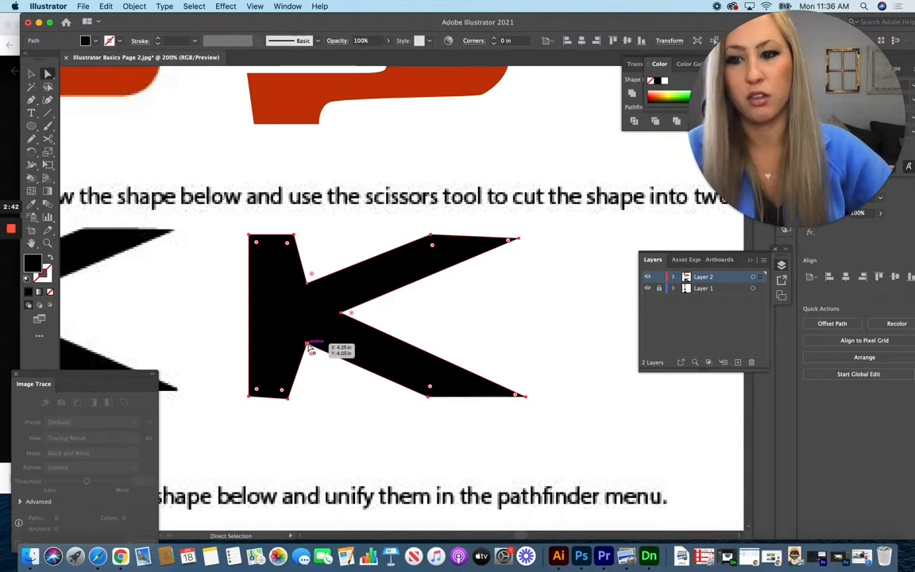
left_click(30, 98)
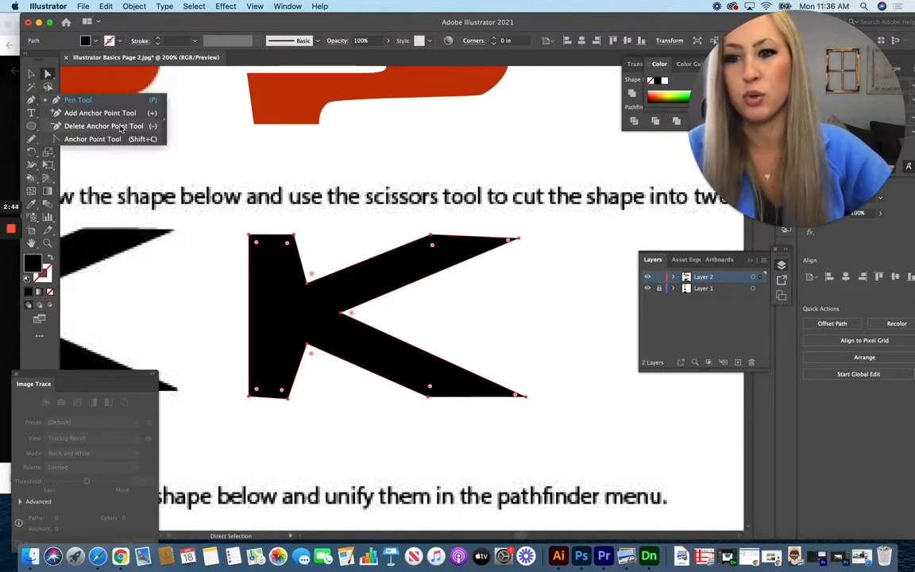
left_click(100, 113)
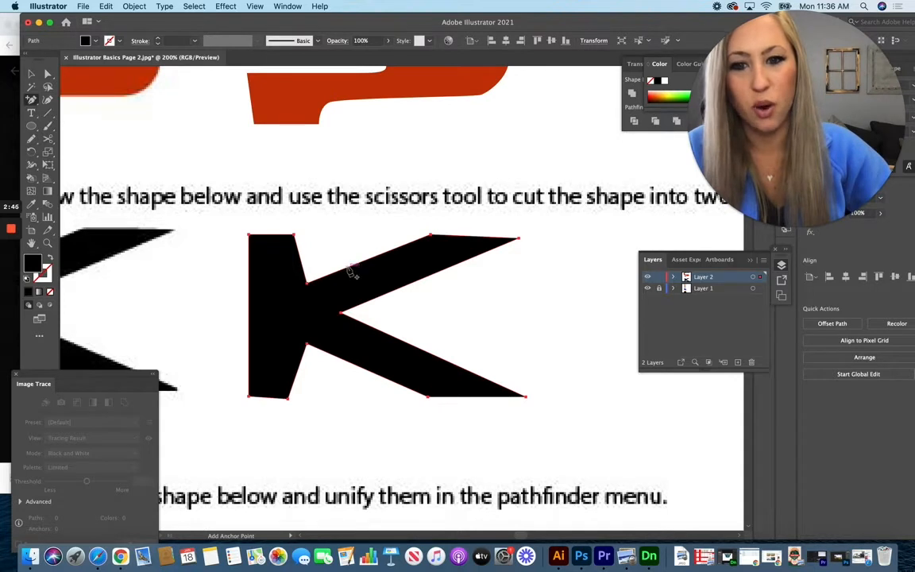
left_click(348, 268)
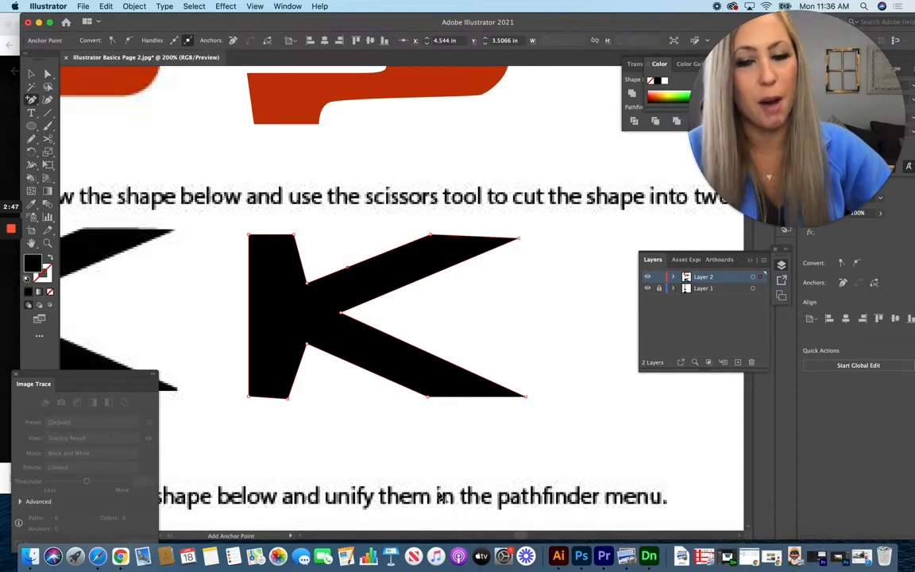
left_click(376, 299)
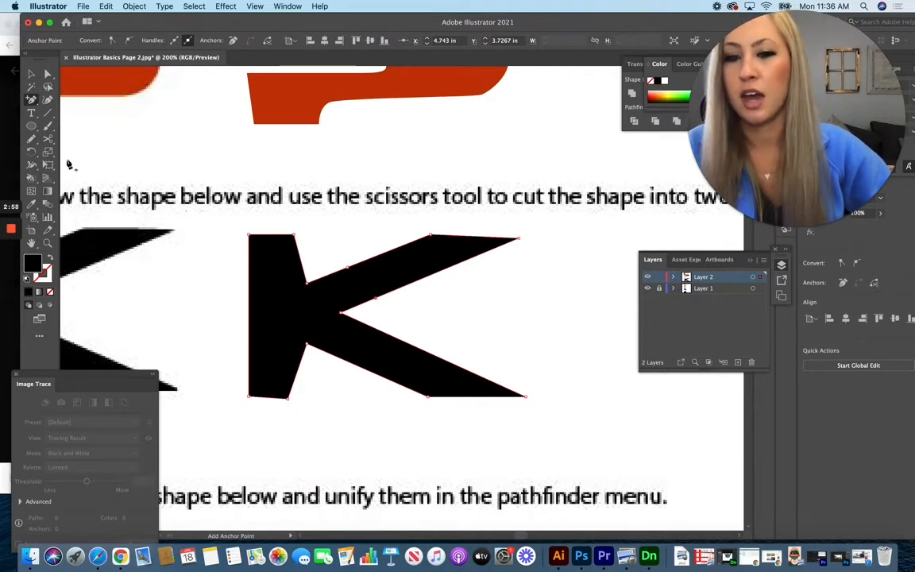
Cut the traced K with the Scissors tool at the two inner corners beside the stem and move the arms clear to the right
left_click(48, 73)
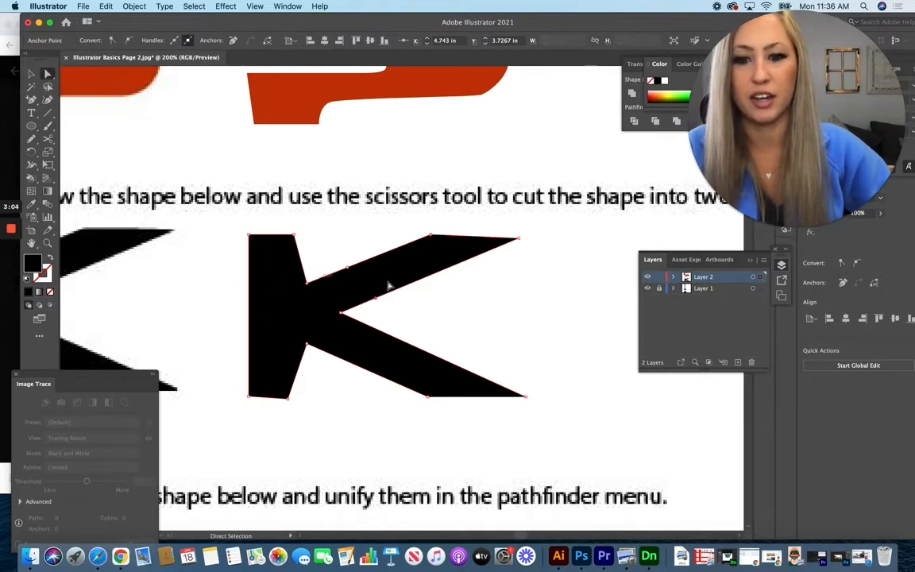
left_click(47, 138)
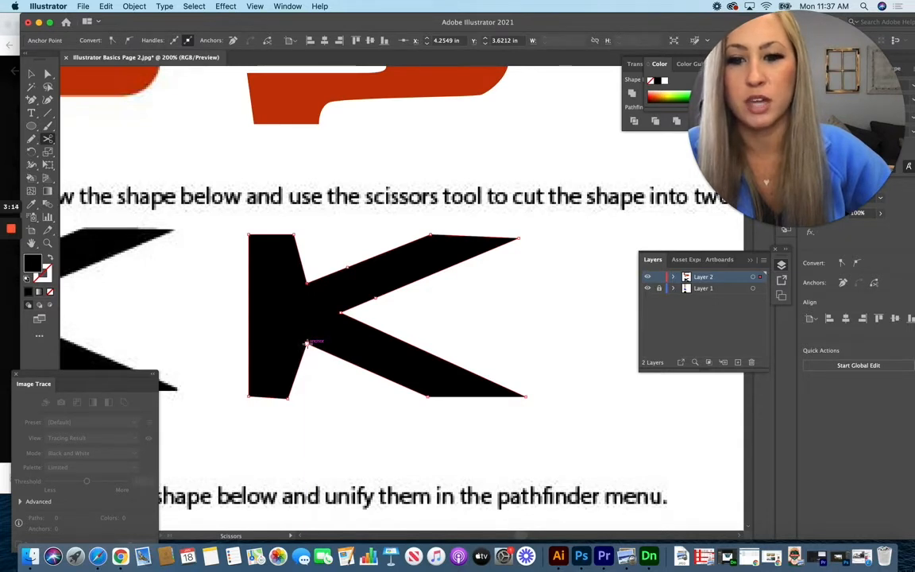
left_click(307, 343)
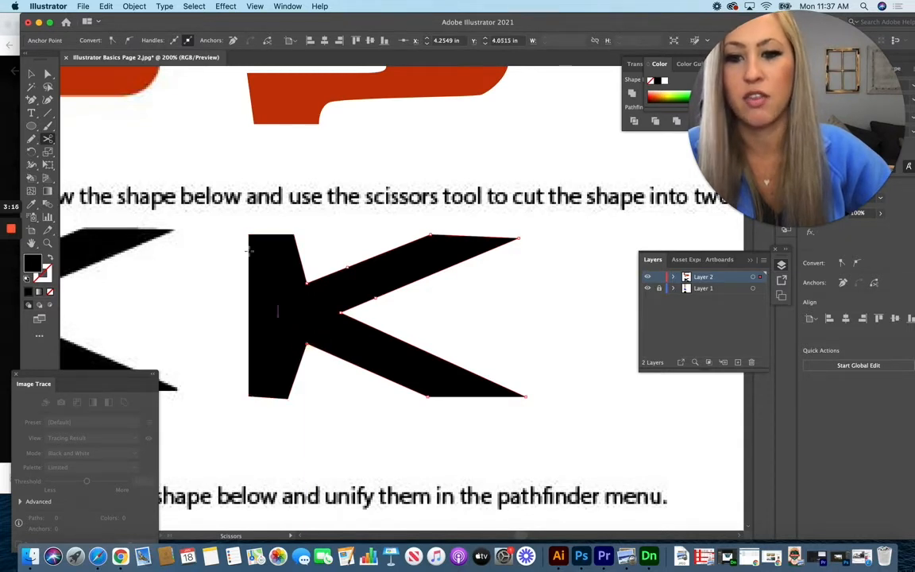
left_click(32, 75)
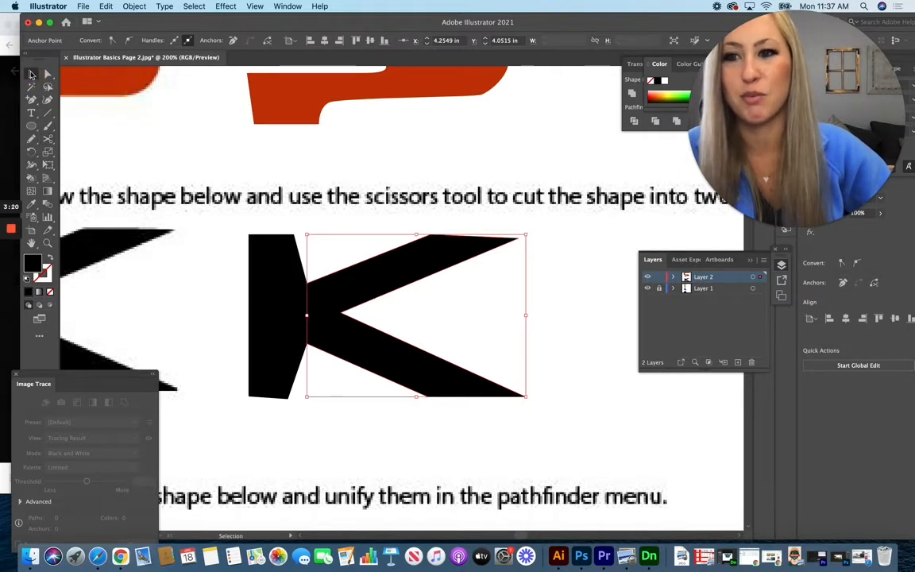
left_click_drag(349, 291, 384, 291)
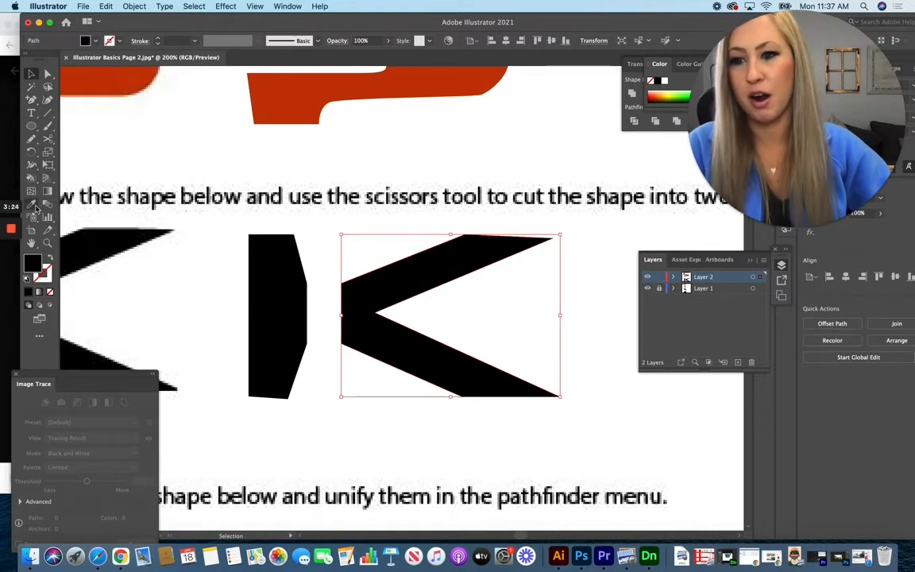
Fill the K's separated arms with the S's red using the Eyedropper, move them closer to the stem, and deselect
left_click(33, 206)
left_click(305, 95)
left_click(32, 74)
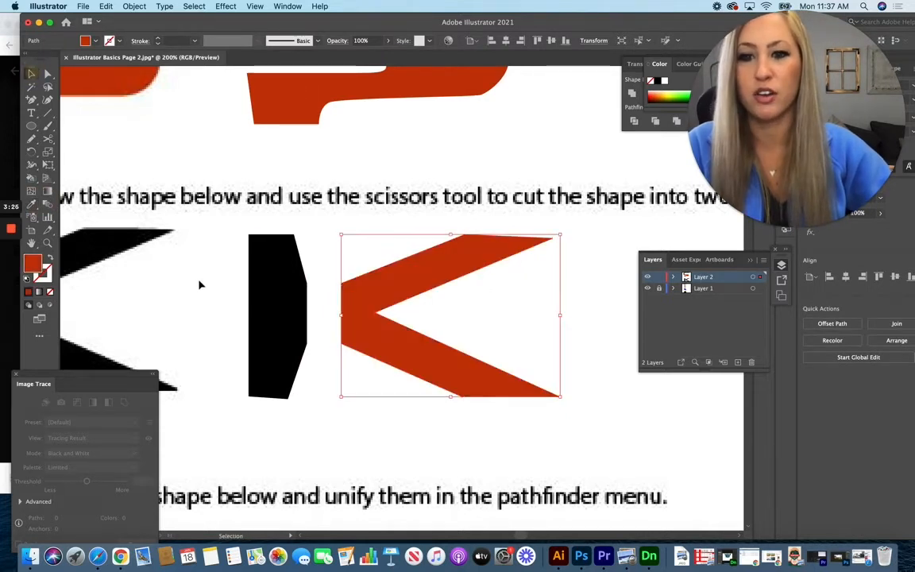
left_click(178, 254)
left_click_drag(394, 291, 376, 286)
left_click(201, 280)
Draw rectangles over the three small blue squares of exercise 3's template shape
scroll(312, 382, "down", 5)
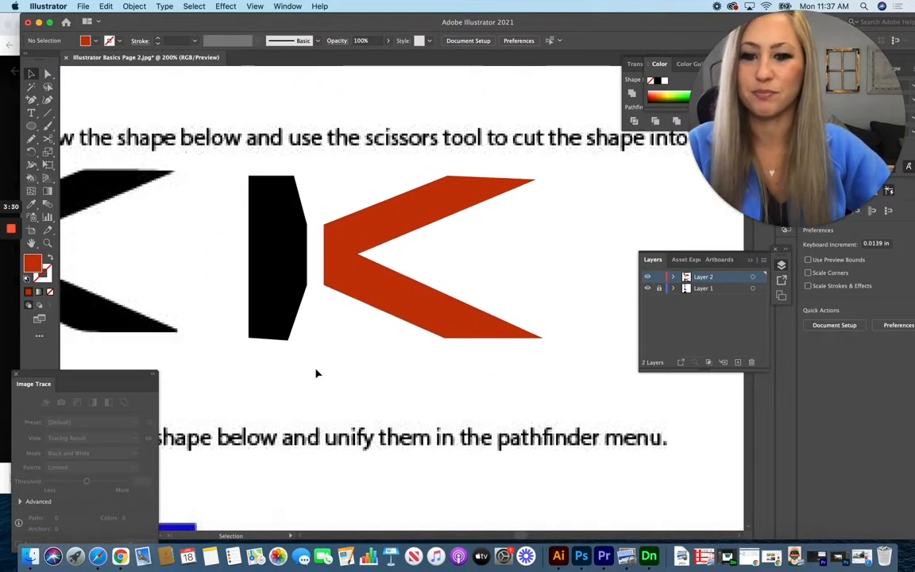
scroll(517, 536, "left", 6)
scroll(515, 538, "left", 3)
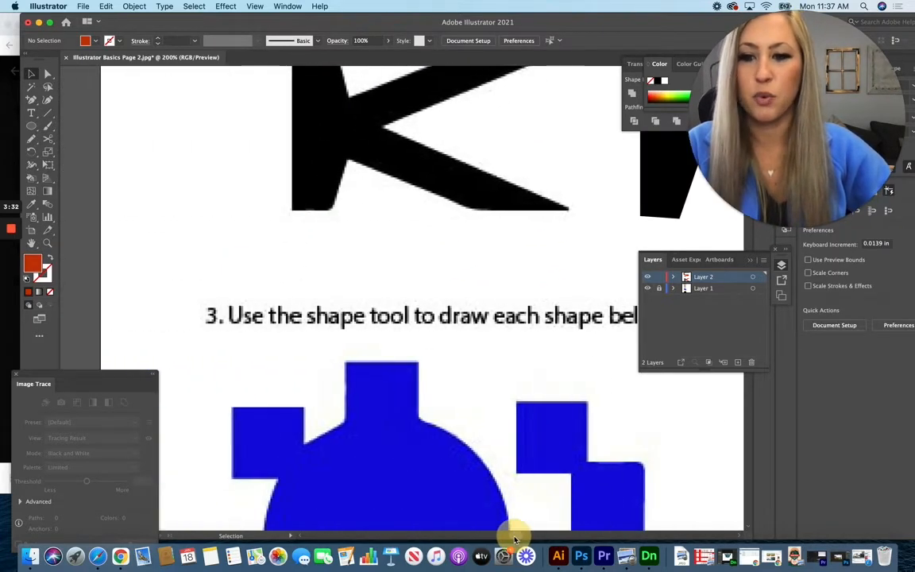
scroll(513, 402, "down", 5)
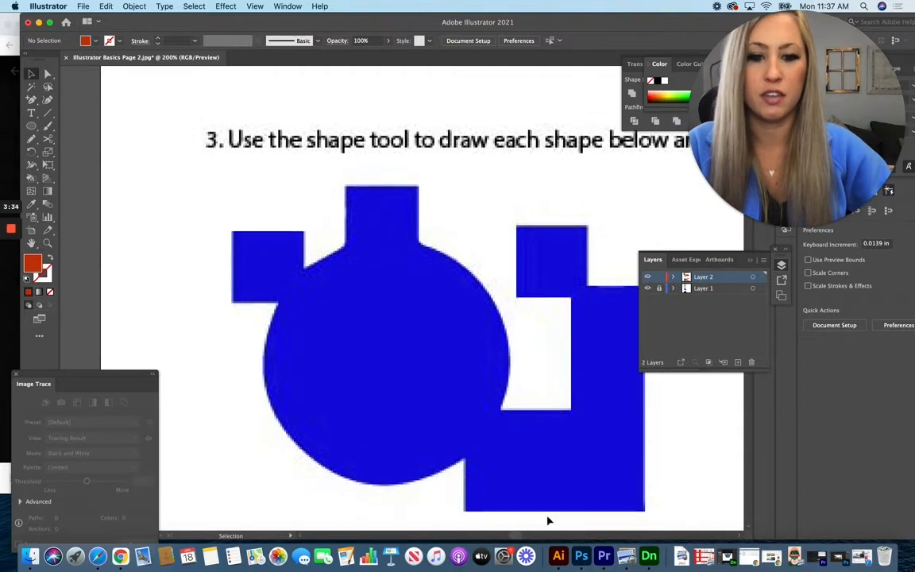
scroll(528, 530, "down", 1)
scroll(515, 540, "right", 2)
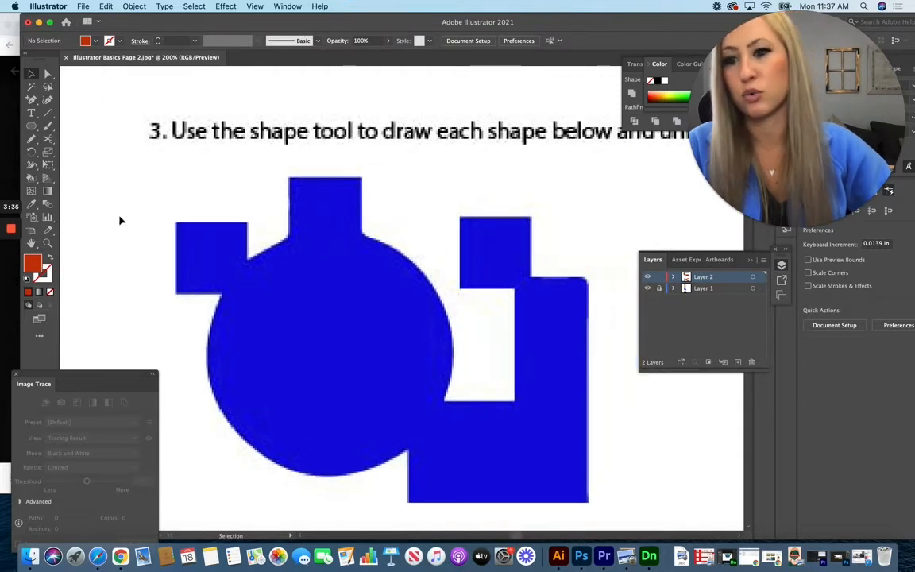
left_click_drag(35, 130, 79, 127)
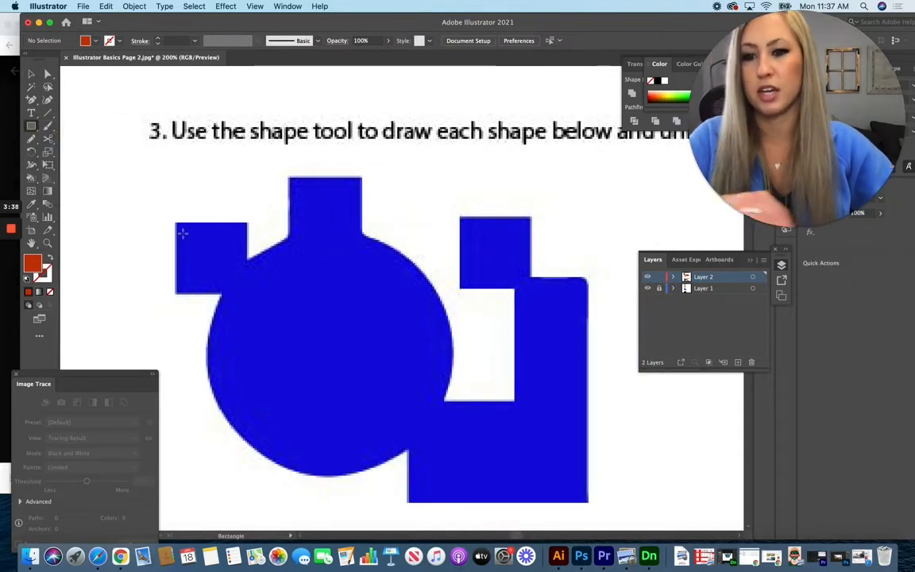
left_click_drag(176, 223, 250, 294)
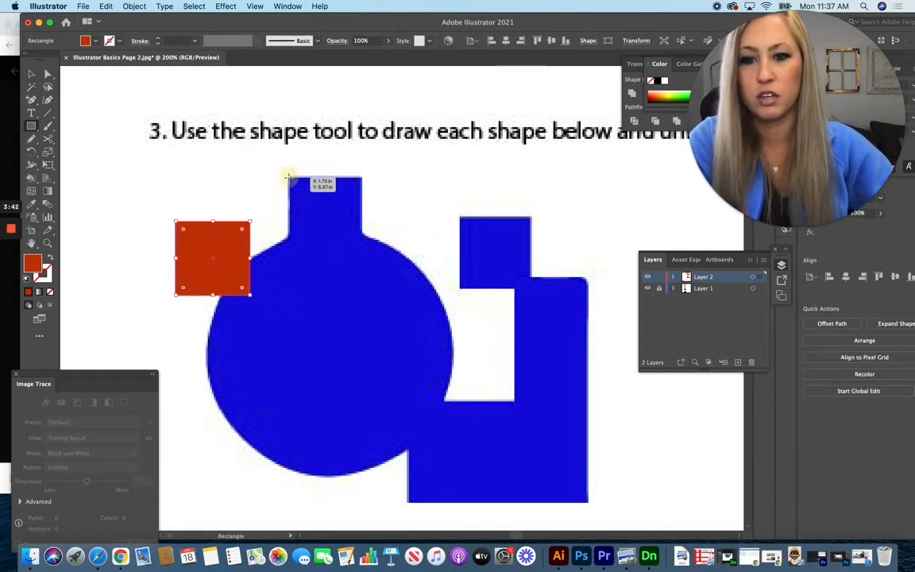
left_click_drag(288, 176, 362, 250)
left_click_drag(459, 214, 535, 287)
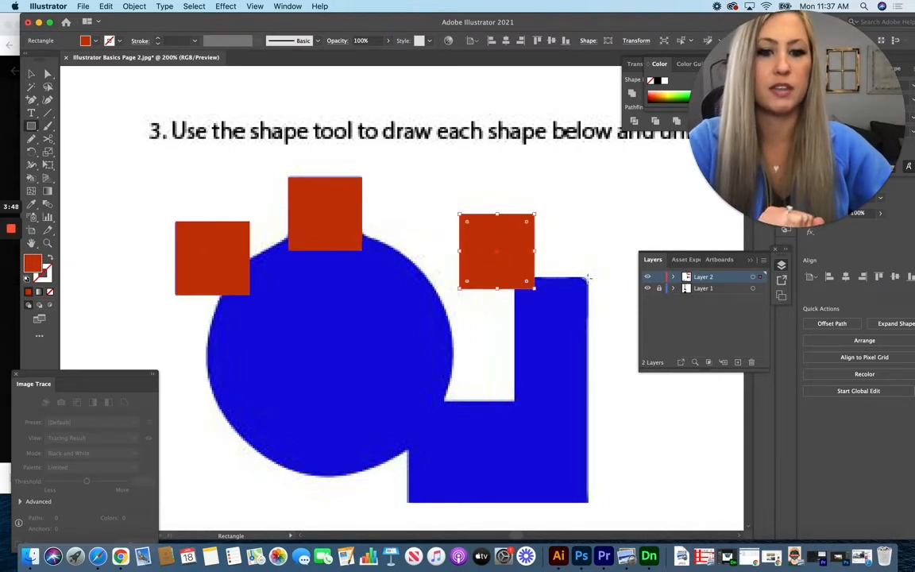
Draw a tall and a wide rectangle over the template's L-shaped part and adjust their edges to match it
mouse_move(588, 278)
left_mouse_down()
mouse_move(569, 501)
mouse_move(515, 503)
left_mouse_up()
left_click_drag(406, 406, 588, 502)
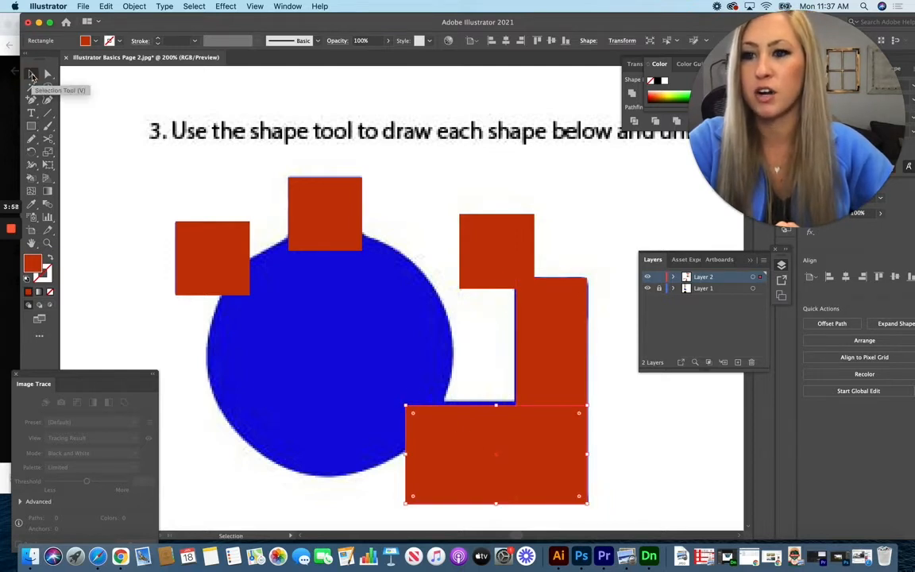
left_click(30, 73)
left_click_drag(496, 405, 513, 390)
left_click(520, 344)
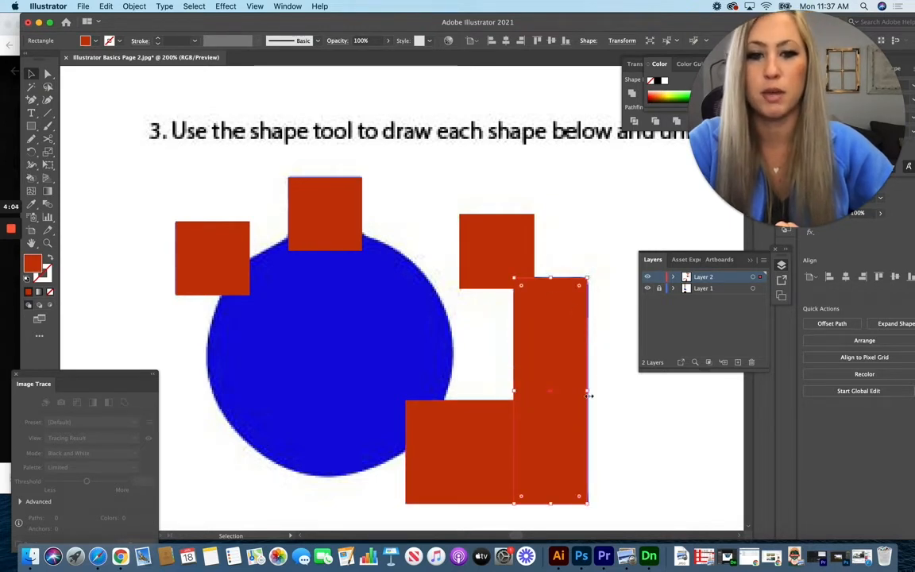
left_click_drag(588, 391, 591, 390)
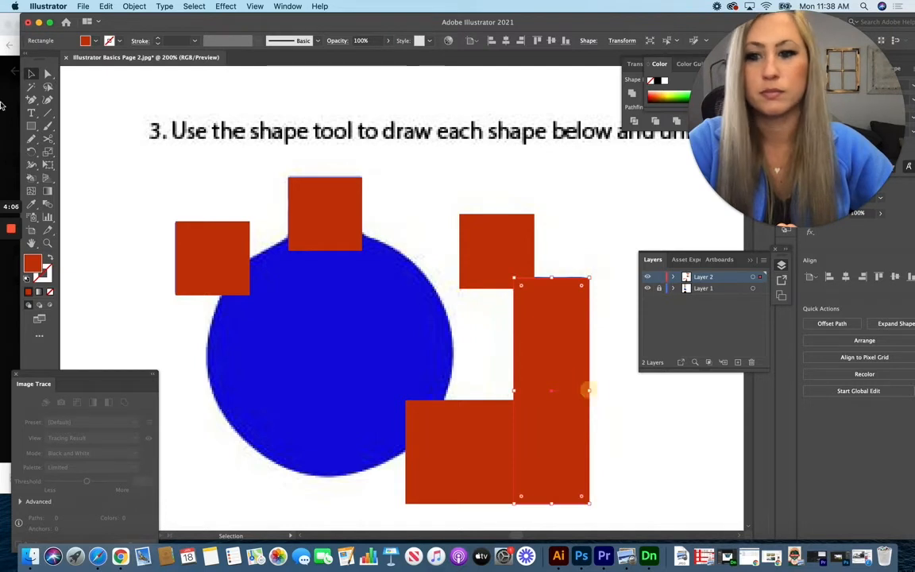
Draw a circle about 1.76 in across with the Ellipse tool and align it over the template's large blue circle
left_click_drag(31, 125, 87, 155)
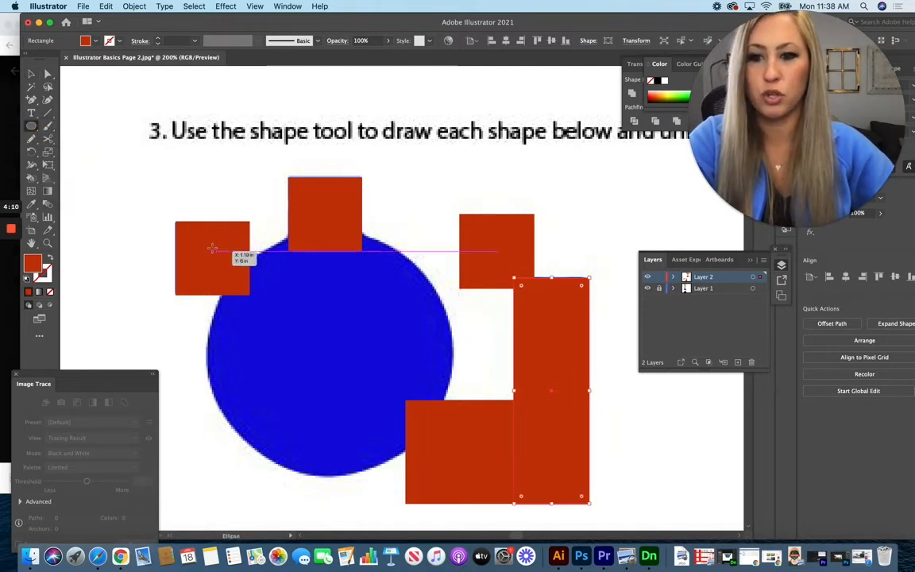
left_click_drag(219, 246, 465, 491)
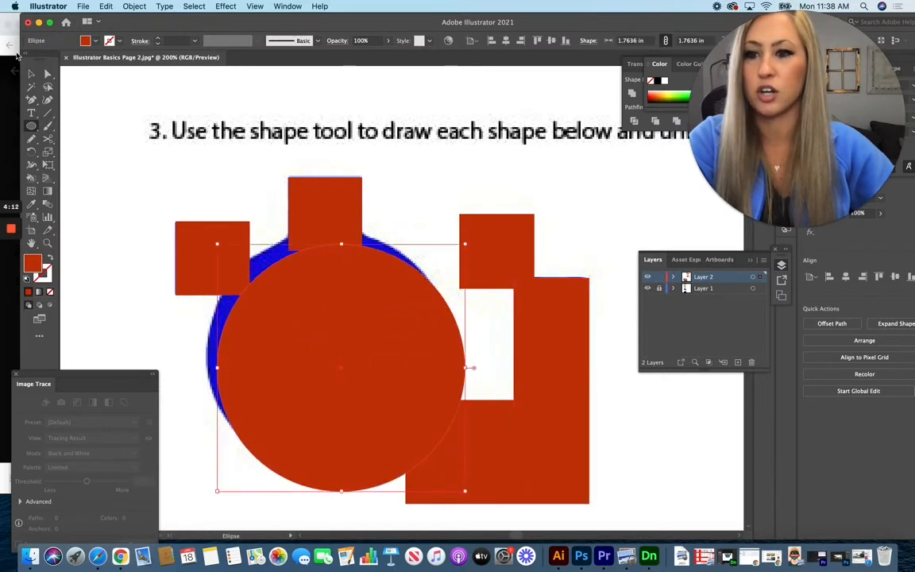
left_click(31, 74)
left_click_drag(317, 355, 316, 356)
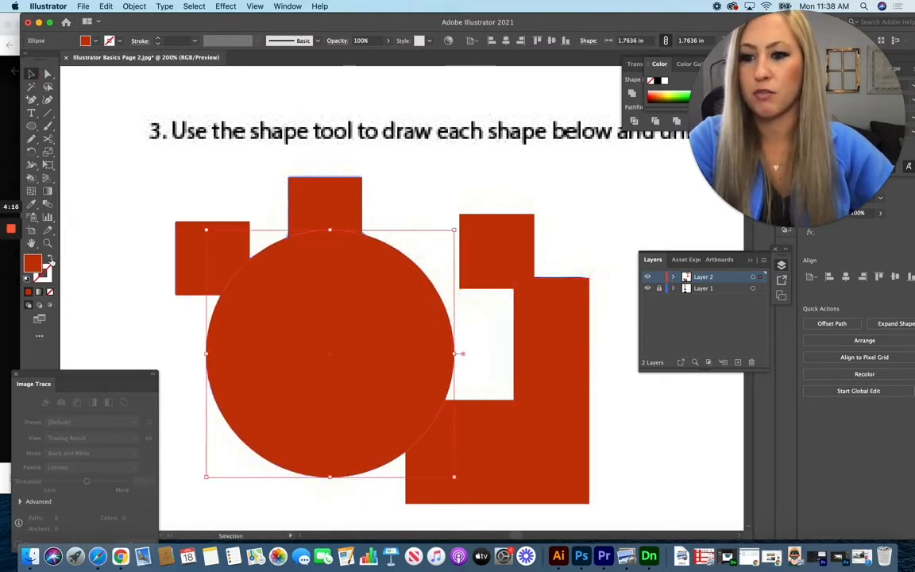
Swap the circle's fill and stroke to expose the template, and fill the circle with the template's blue using the Eyedropper
left_click(48, 258)
left_click(31, 204)
left_click(343, 323)
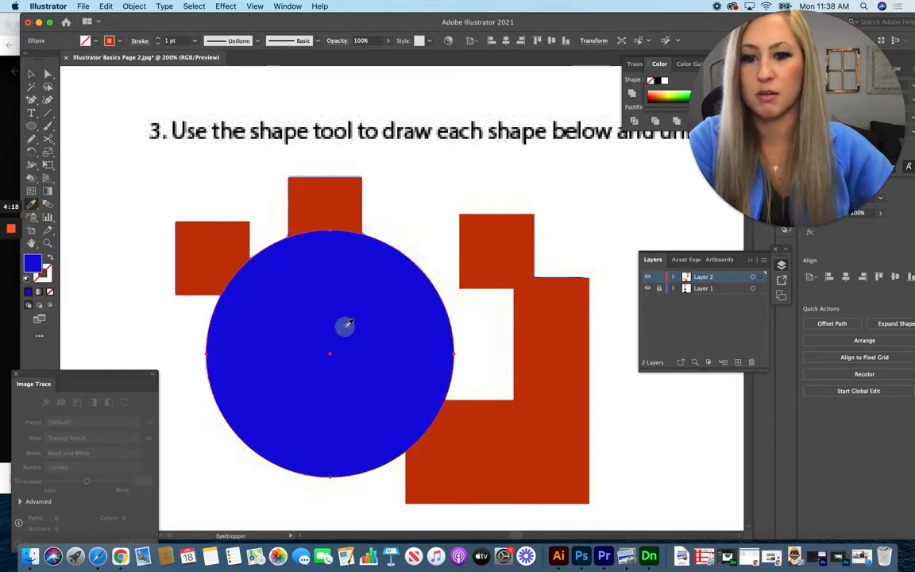
left_click(35, 75)
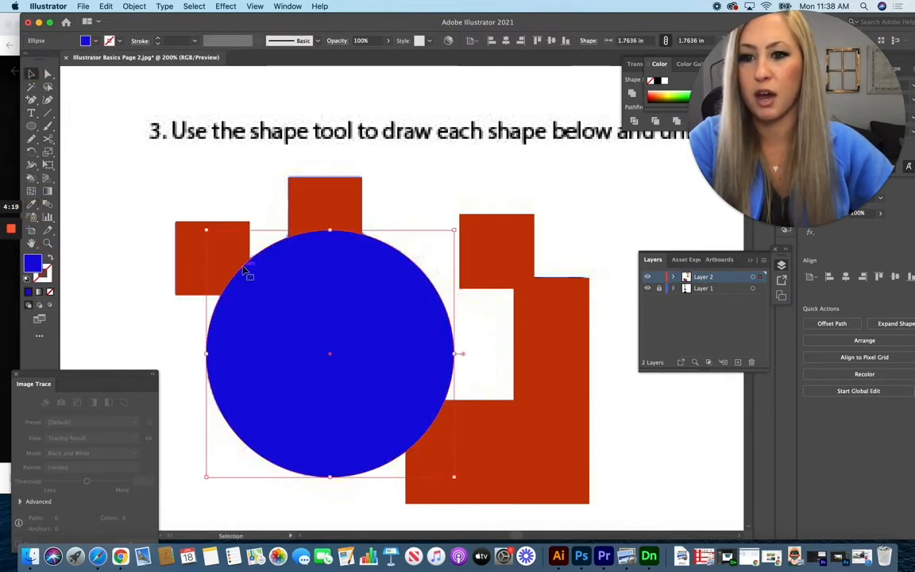
Fill all the red rectangles with the circle's blue using the Eyedropper and deselect them
left_click(184, 252)
left_click(323, 211, "shift")
left_click(487, 231, "shift")
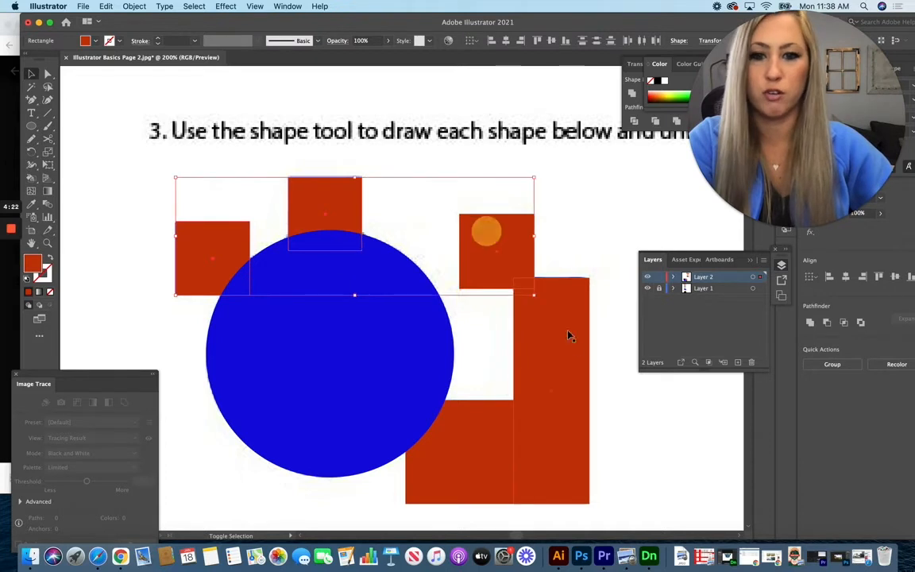
left_click(540, 326, "shift")
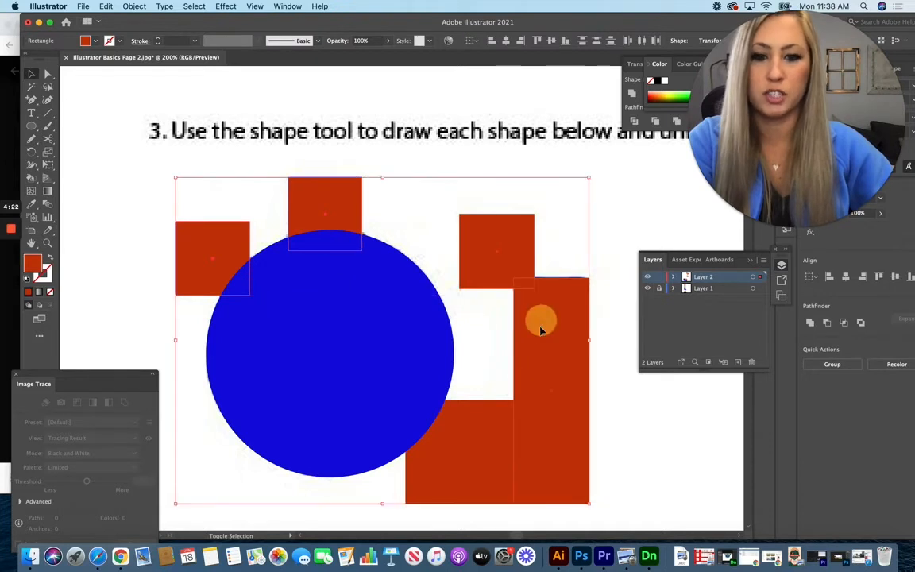
left_click(32, 205)
left_click(378, 327)
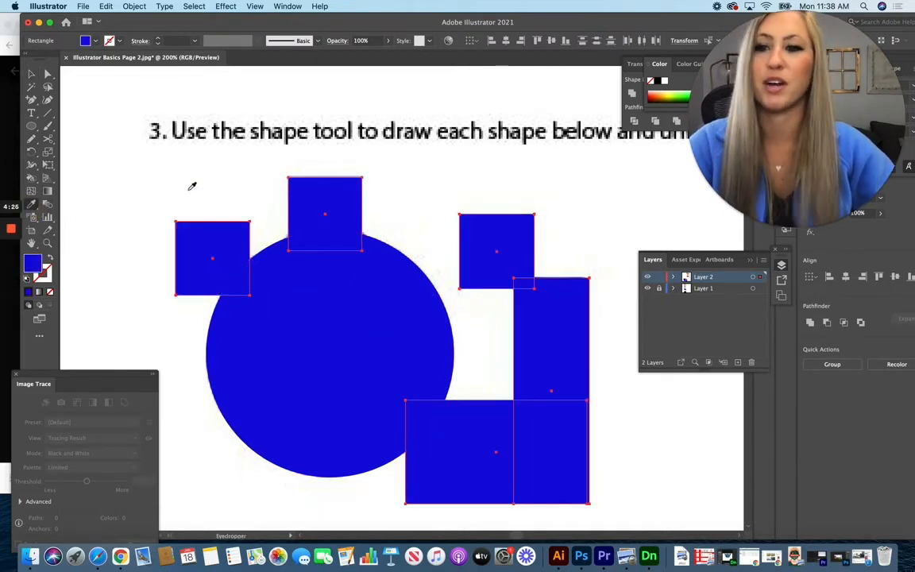
left_click(32, 74)
left_click(190, 157)
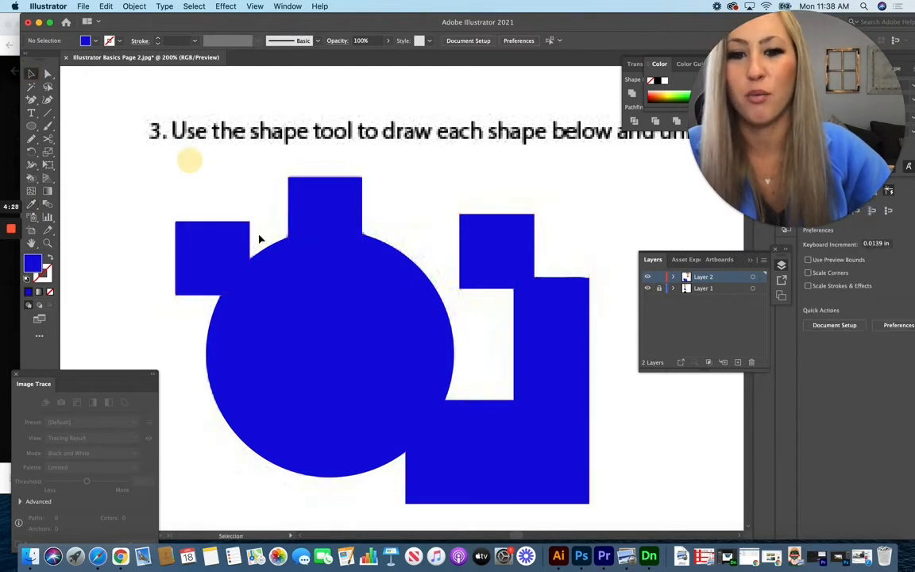
Shift the small blue square at the circle's upper left slightly to the left
scroll(397, 350, "down", 1)
scroll(397, 350, "down", 1)
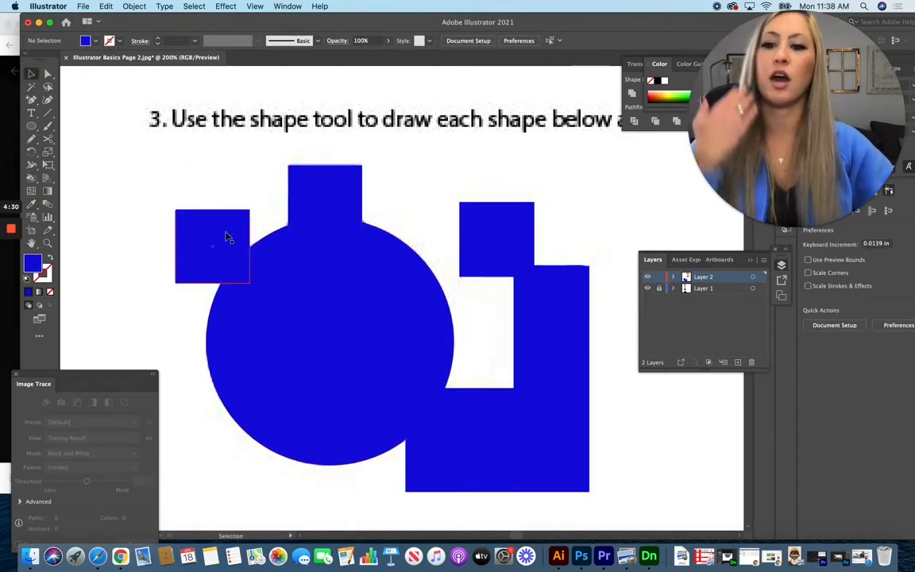
left_click_drag(211, 241, 226, 260)
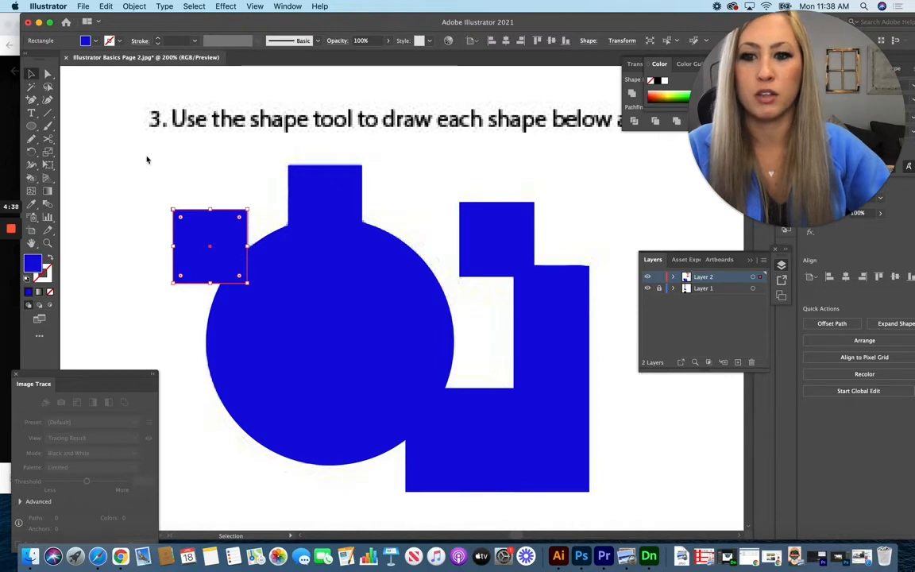
Select all of exercise 3's blue shapes and unite them into one shape with Pathfinder, leaving it deselected
mouse_move(147, 158)
left_mouse_down()
mouse_move(484, 296)
mouse_move(611, 499)
left_mouse_up()
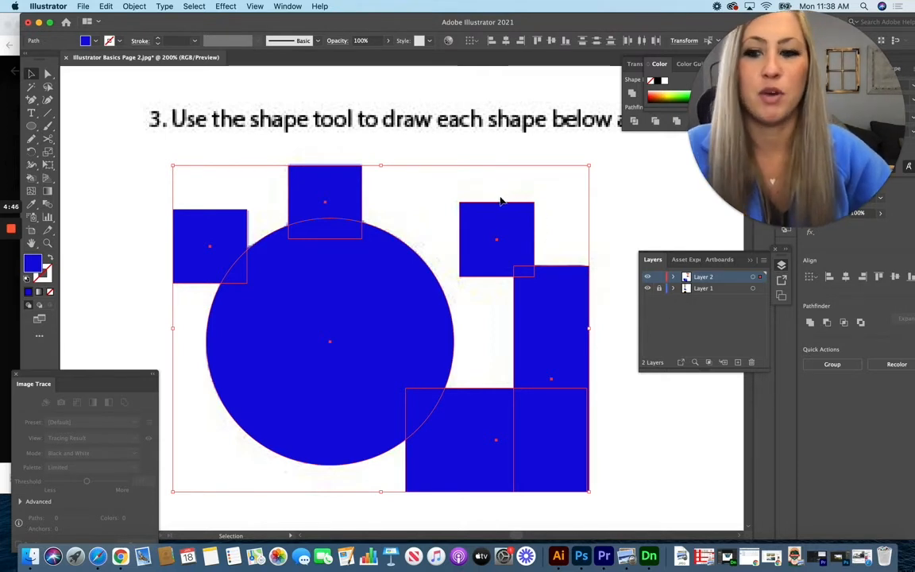
left_click(288, 6)
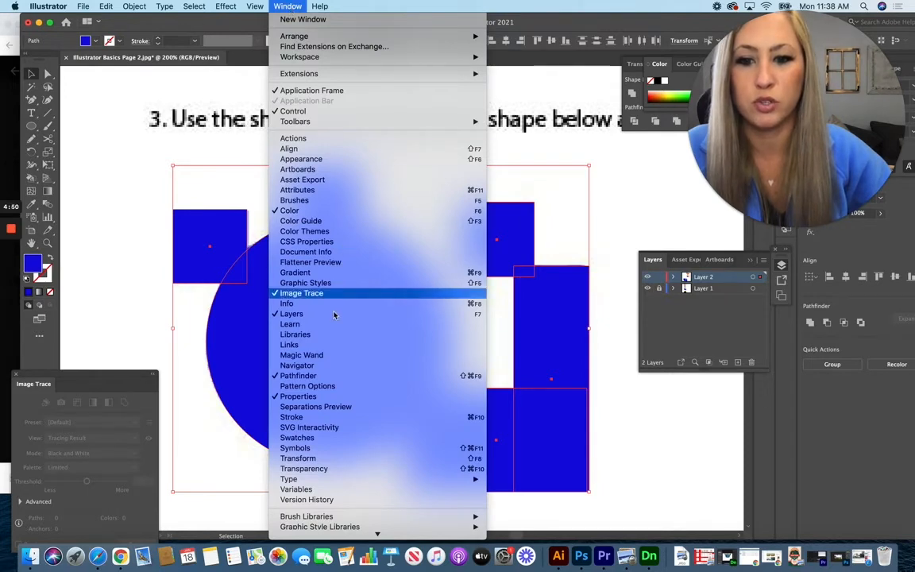
left_click(327, 378)
left_click(295, 7)
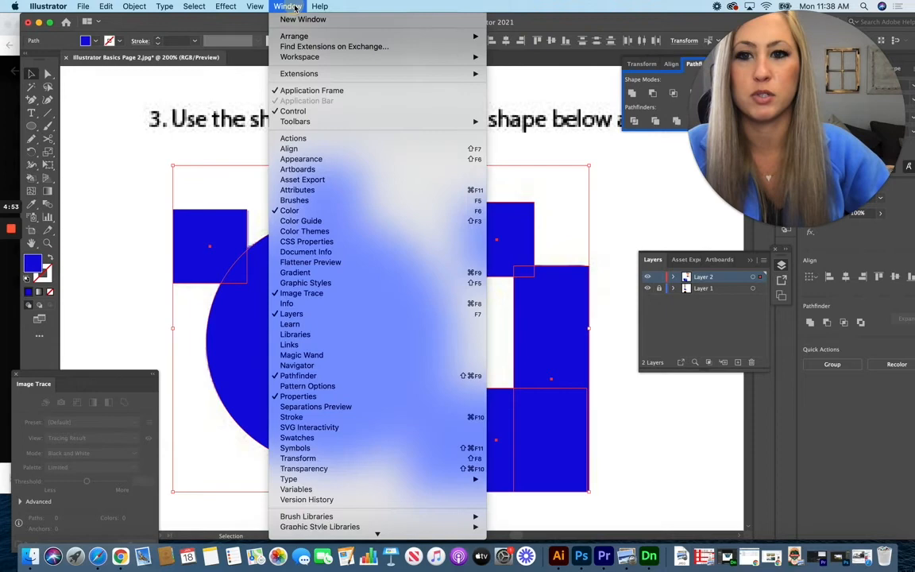
left_click(326, 379)
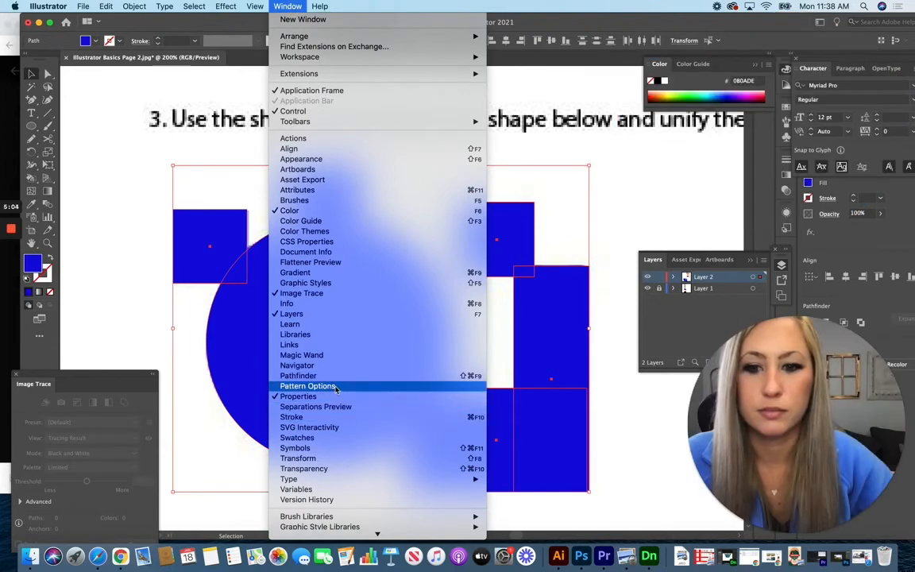
left_click(330, 376)
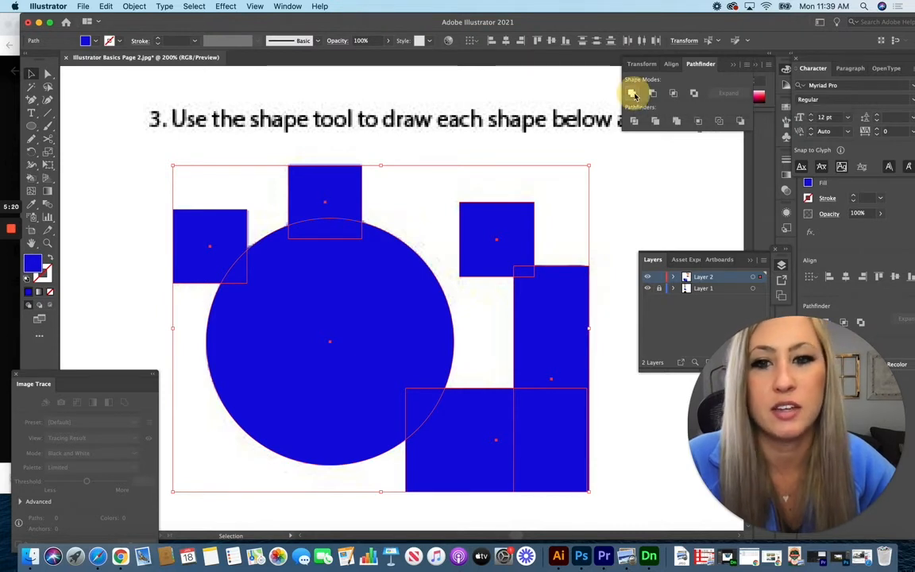
left_click(633, 95)
left_click(239, 170)
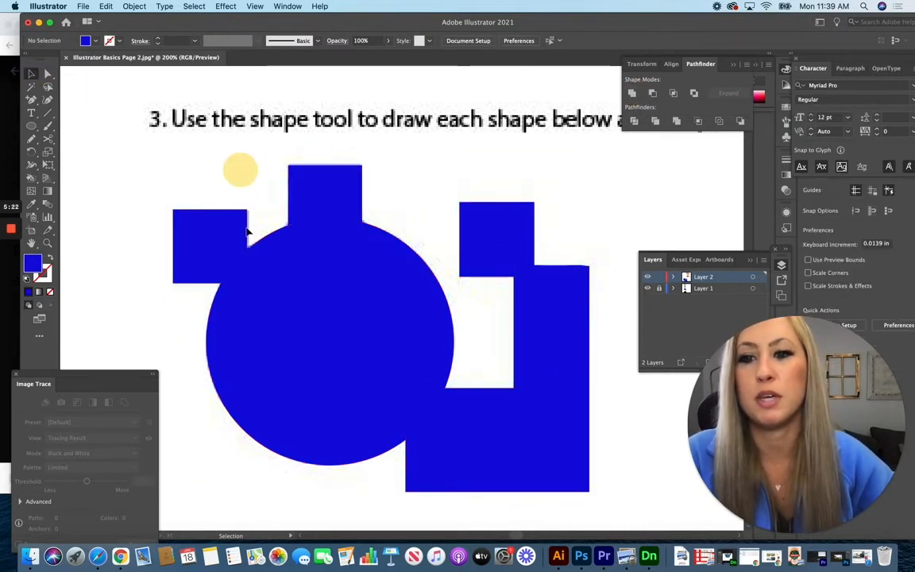
Move the united blue shape off the template to the blank area on its right
left_click_drag(233, 237, 146, 195)
left_click_drag(190, 231, 370, 201)
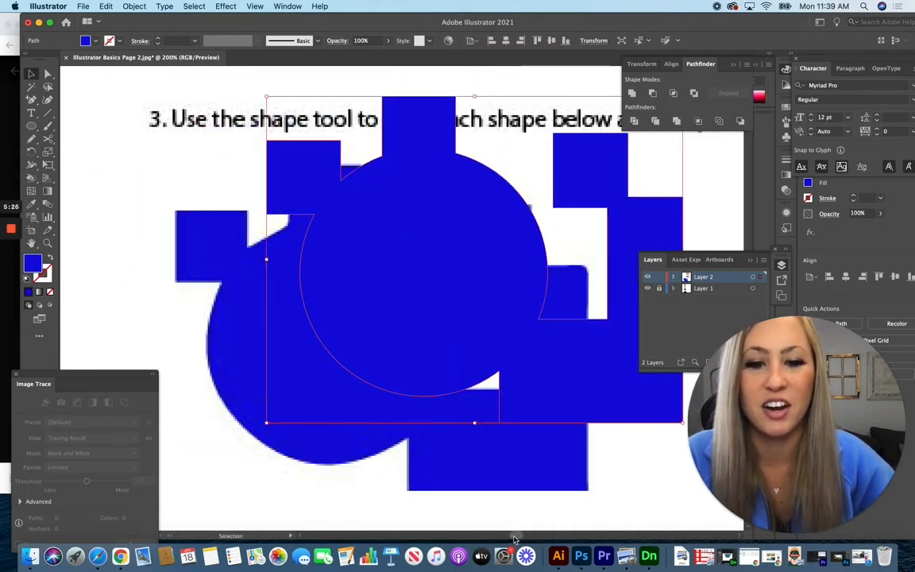
left_click_drag(515, 540, 519, 535)
left_click_drag(214, 287, 539, 351)
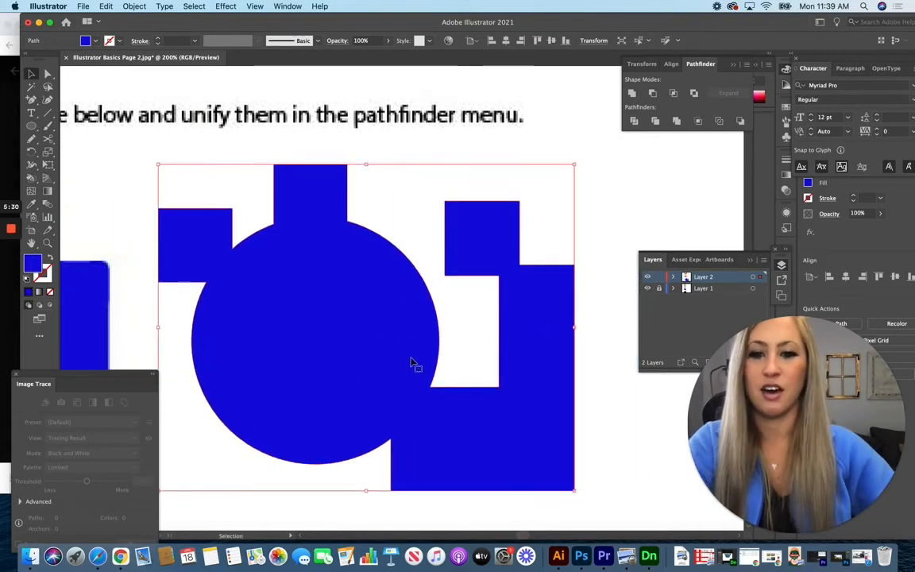
Draw a circle about 2.45 in across over exercise 4's sun and move it to the right to uncover part of the template
scroll(412, 364, "down", 8)
mouse_move(527, 541)
left_mouse_down()
mouse_move(507, 536)
mouse_move(521, 541)
left_mouse_up()
scroll(564, 382, "down", 2)
scroll(558, 432, "down", 1)
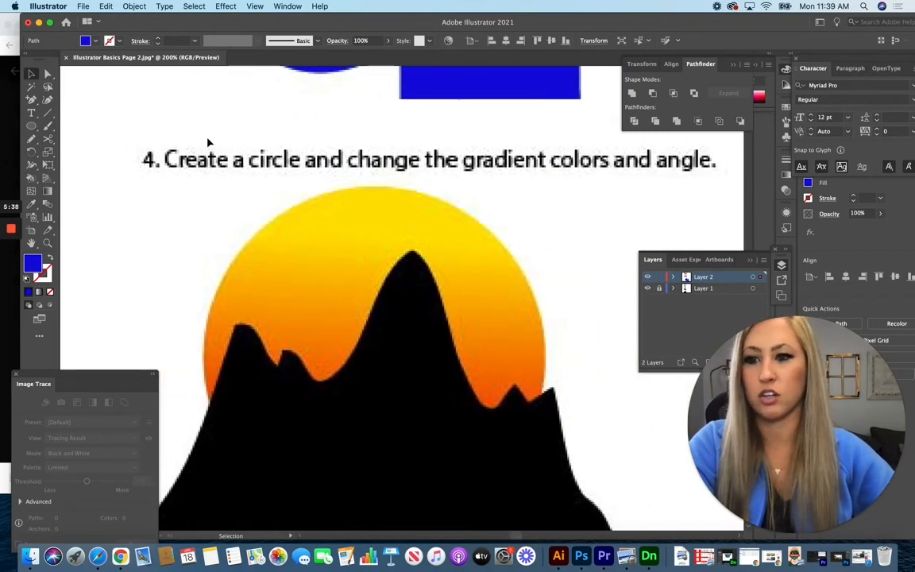
left_click_drag(27, 127, 89, 151)
left_click_drag(219, 197, 561, 513)
left_click(30, 73)
left_click_drag(405, 339, 509, 323)
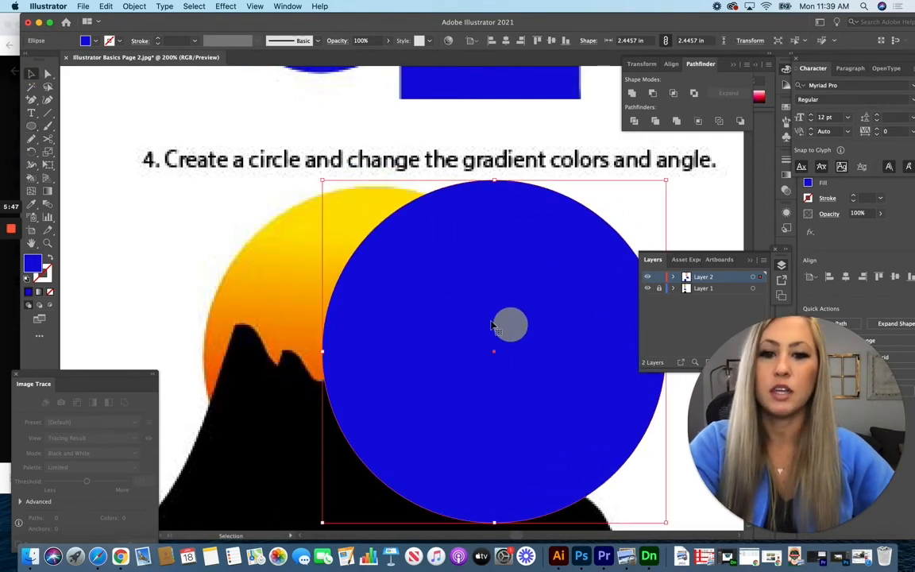
Give the circle a gradient fill and set its white stop to RGB with the yellow sampled from the upper part of the template's sun
left_click(40, 294)
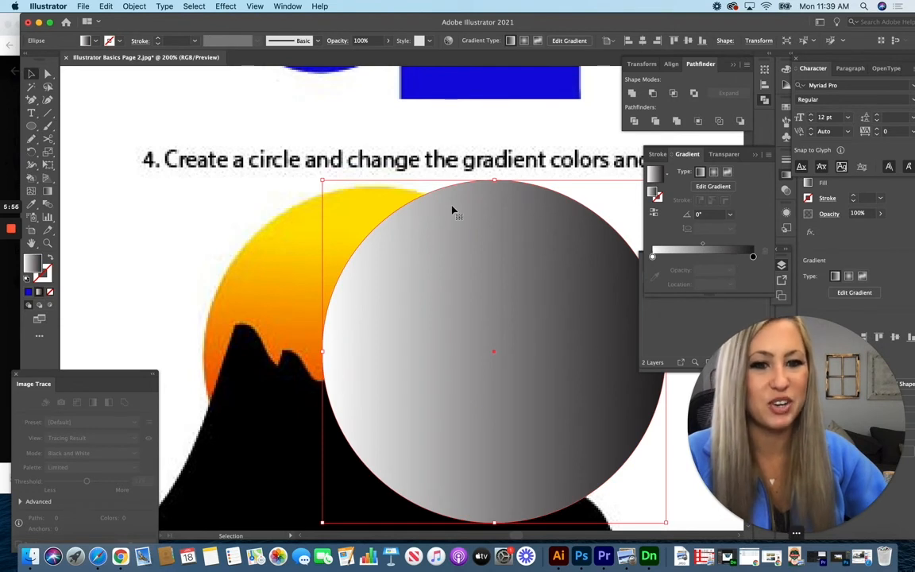
left_click(652, 256)
double_click(652, 258)
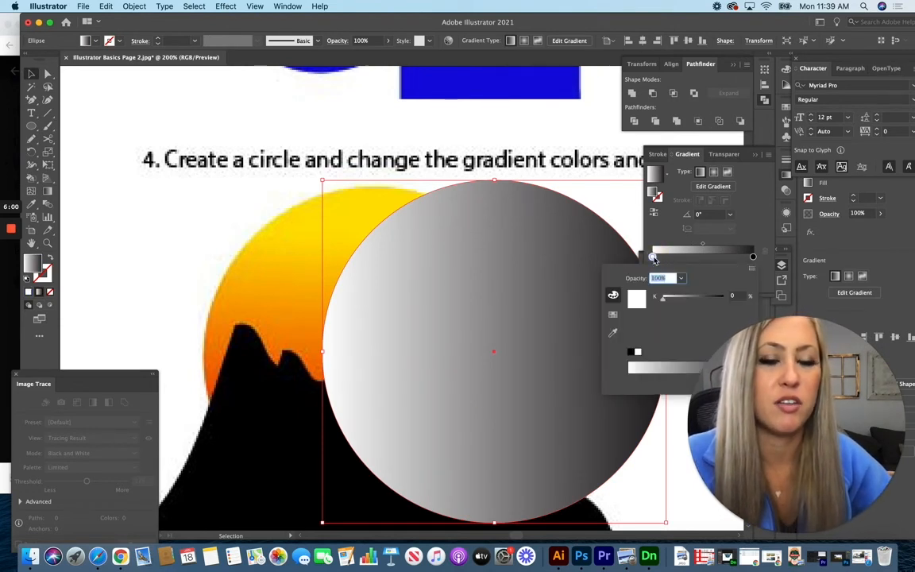
left_click(752, 274)
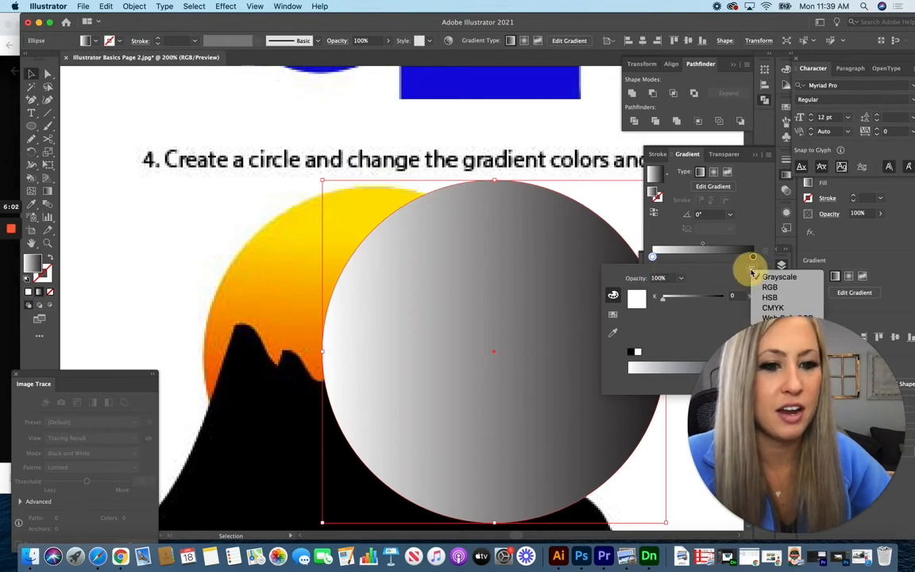
left_click(768, 287)
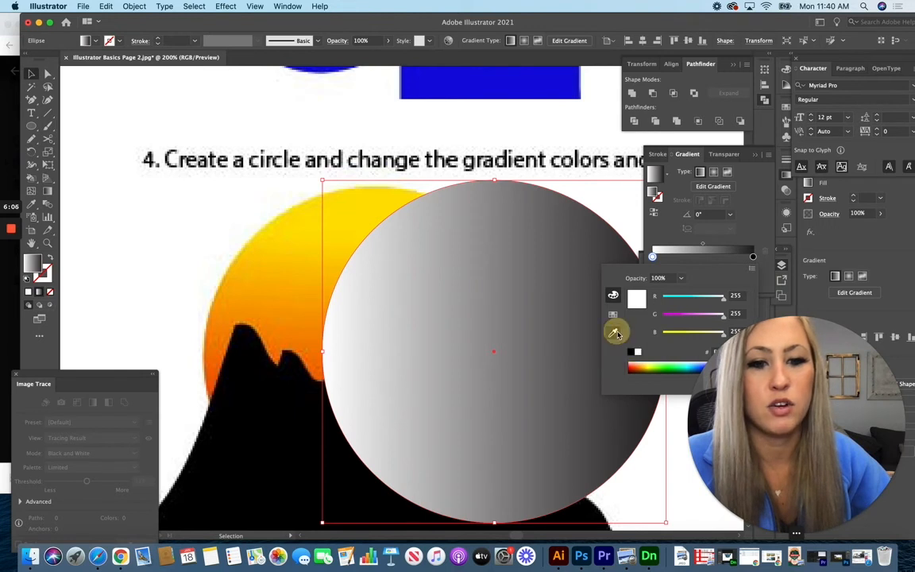
left_click(614, 333)
left_click(346, 199)
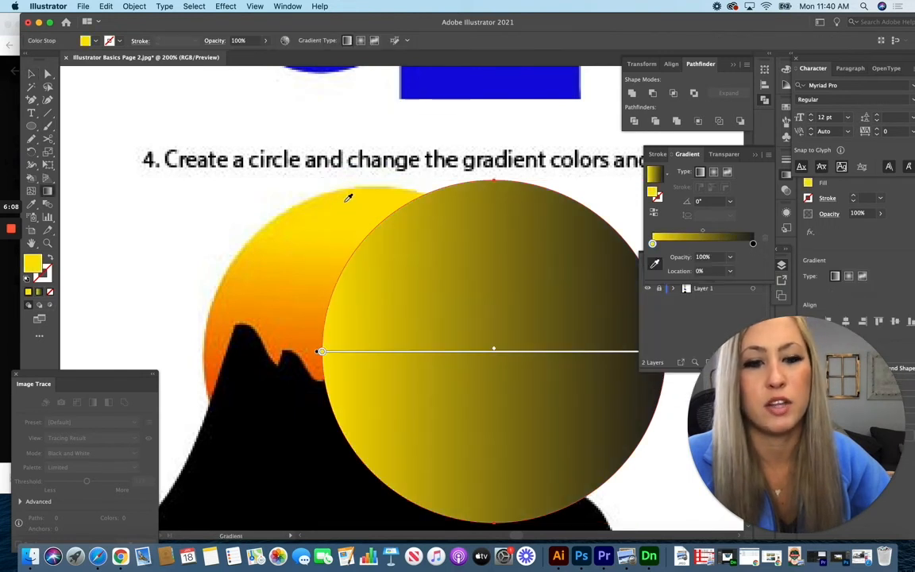
double_click(653, 244)
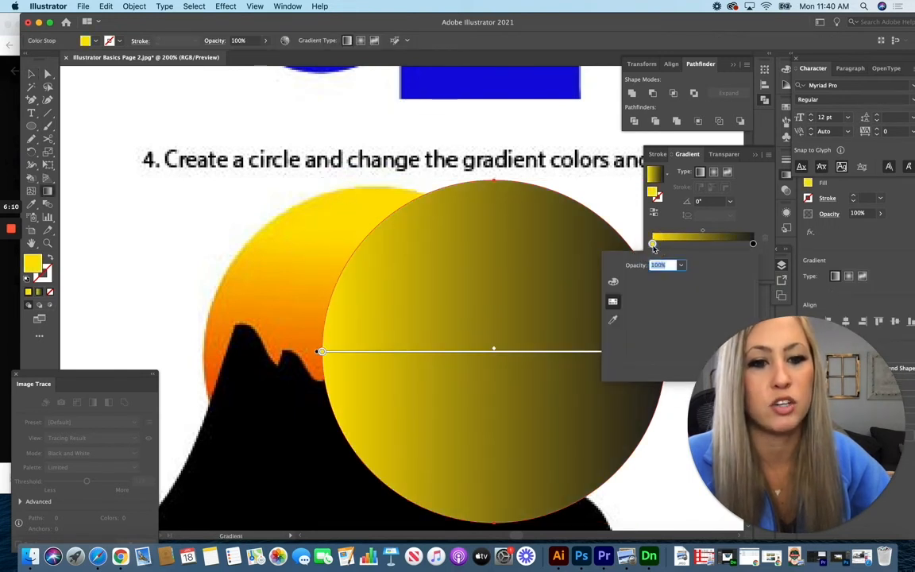
left_click(614, 281)
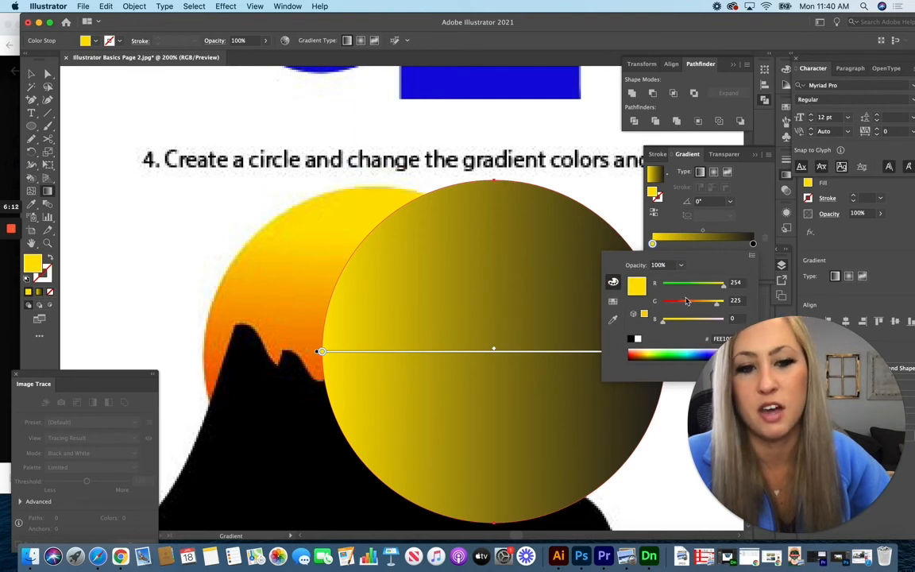
left_click(746, 207)
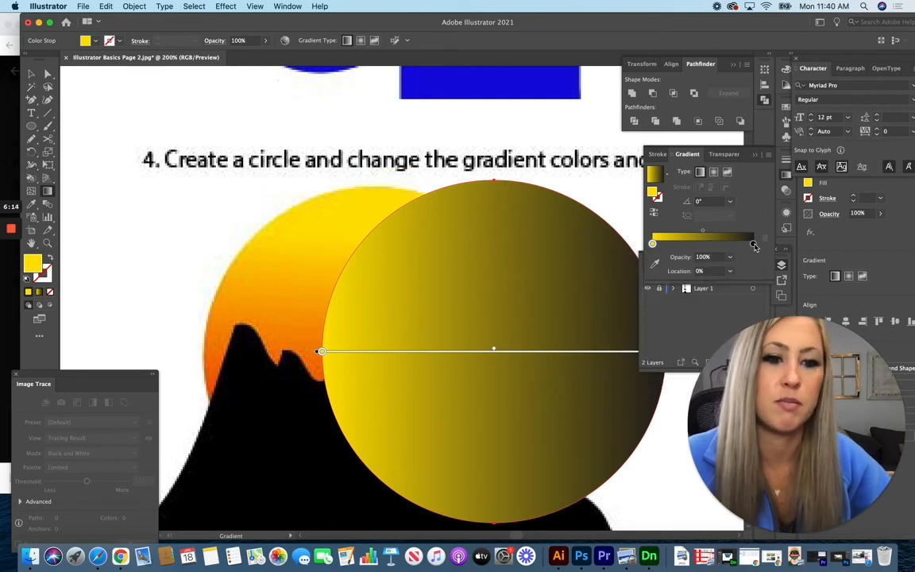
Set the gradient's black stop to RGB and sample the dark orange from the lower part of the template's sun
double_click(753, 244)
left_click(754, 260)
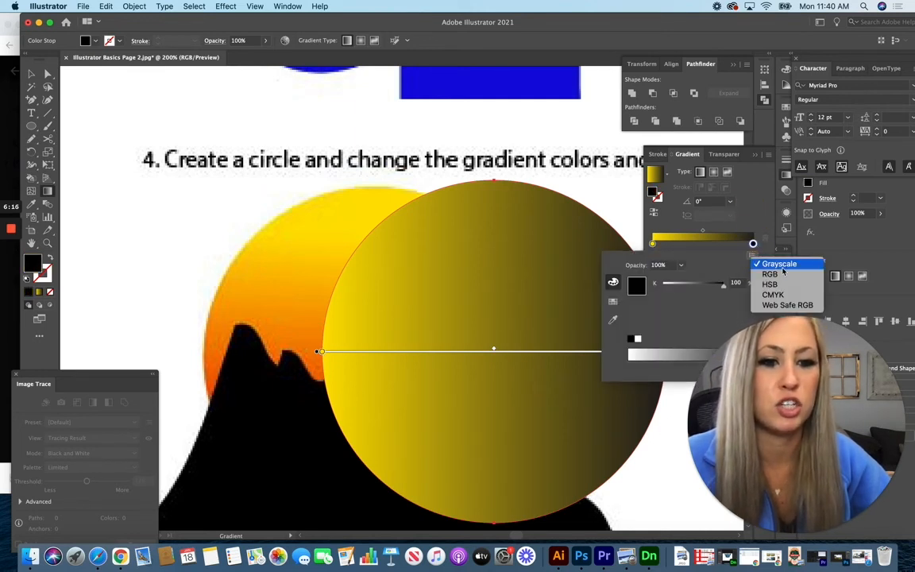
left_click(783, 275)
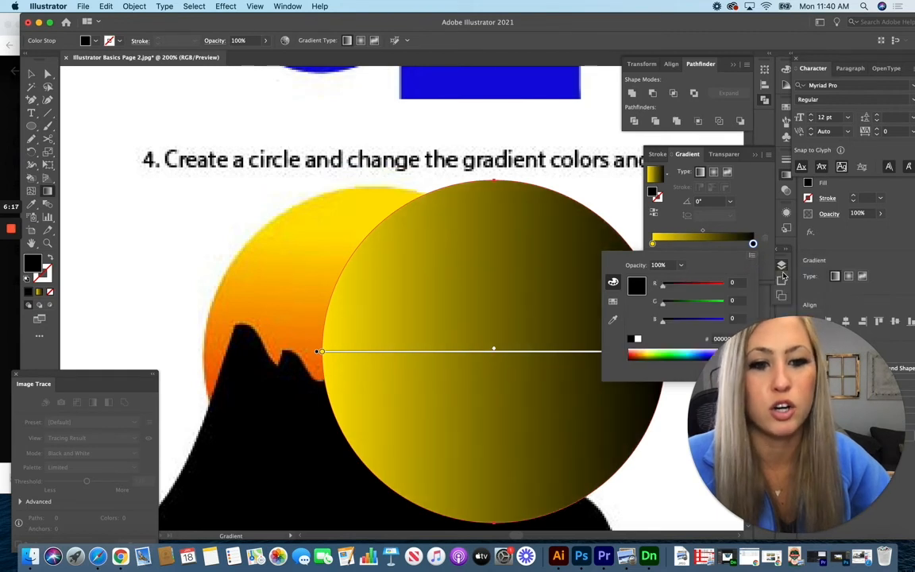
left_click(612, 318)
left_click(213, 380)
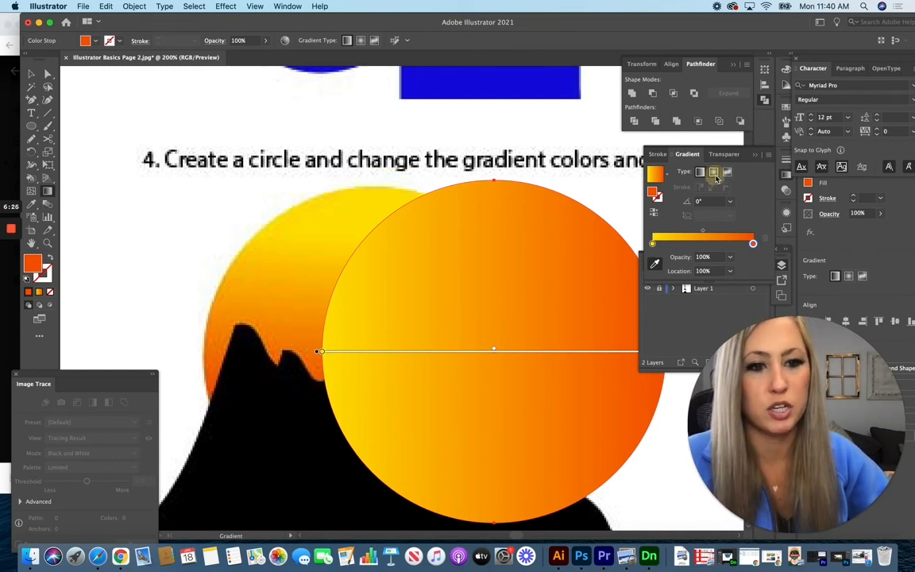
Try the radial and freeform gradient types on the circle and return to linear
left_click(714, 172)
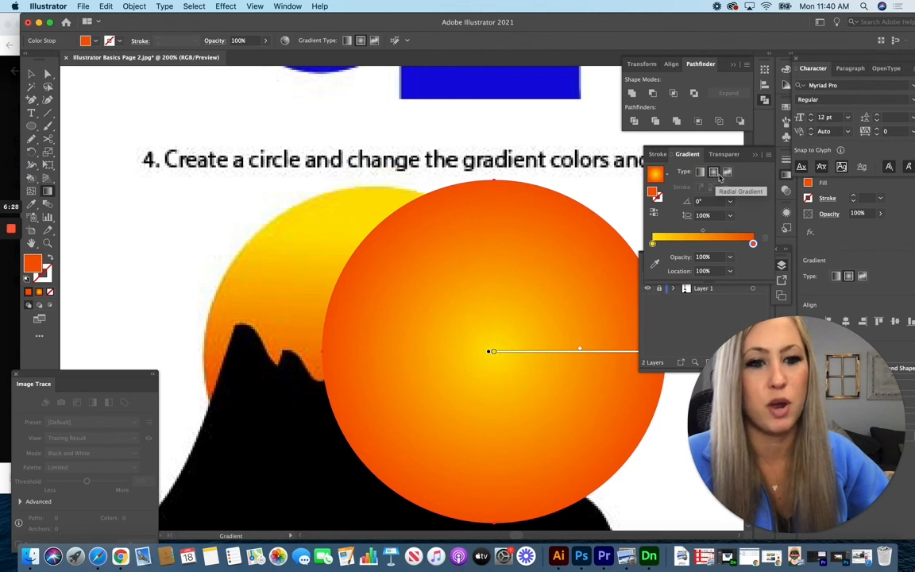
left_click(728, 174)
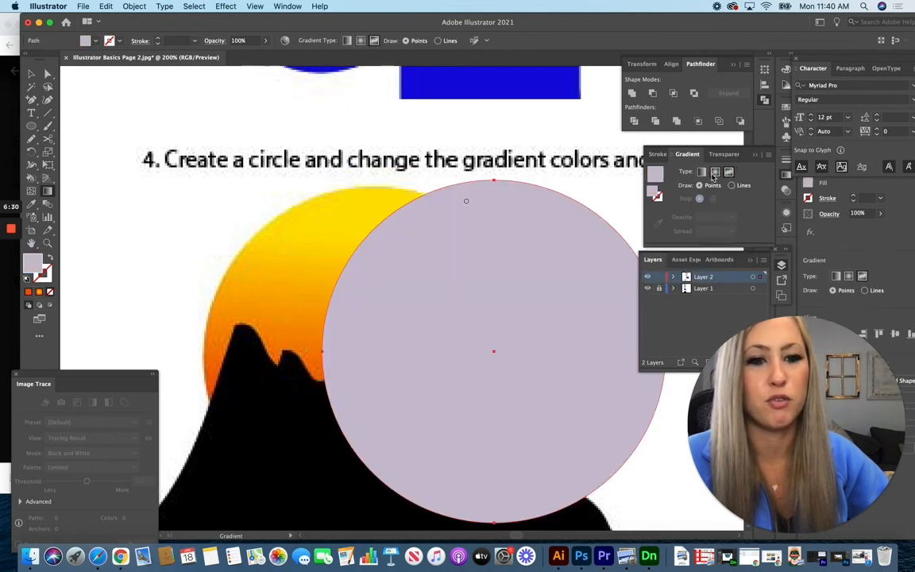
left_click(703, 173)
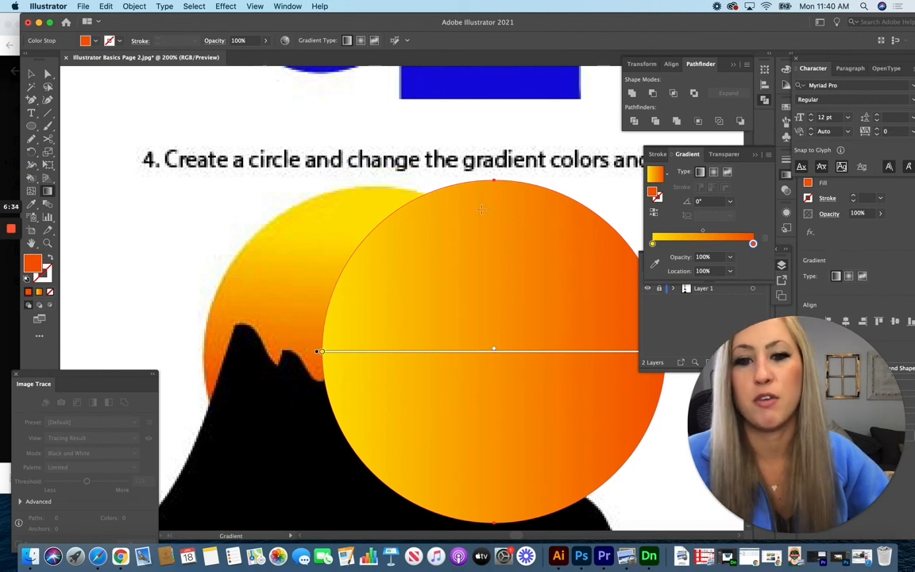
Redirect the circle's gradient to run from yellow at the top to orange at the bottom, and move the circle farther right
left_click(47, 191)
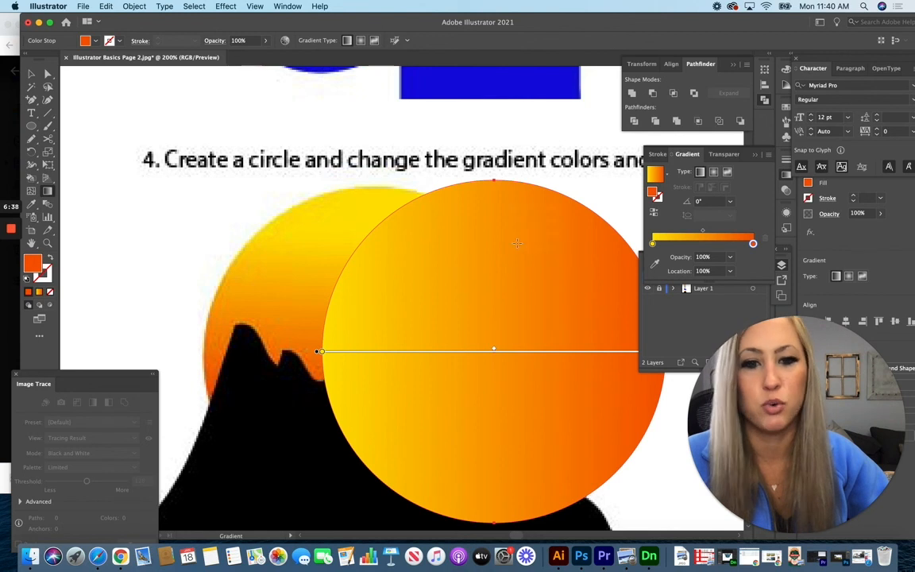
left_click_drag(494, 215, 511, 472)
left_click_drag(530, 244, 534, 507)
left_click(32, 74)
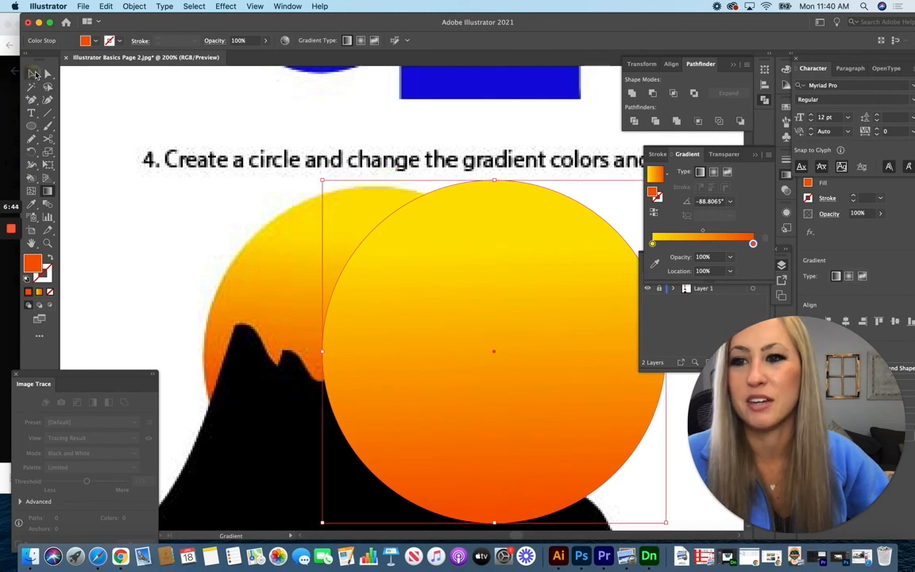
left_click_drag(455, 276, 508, 271)
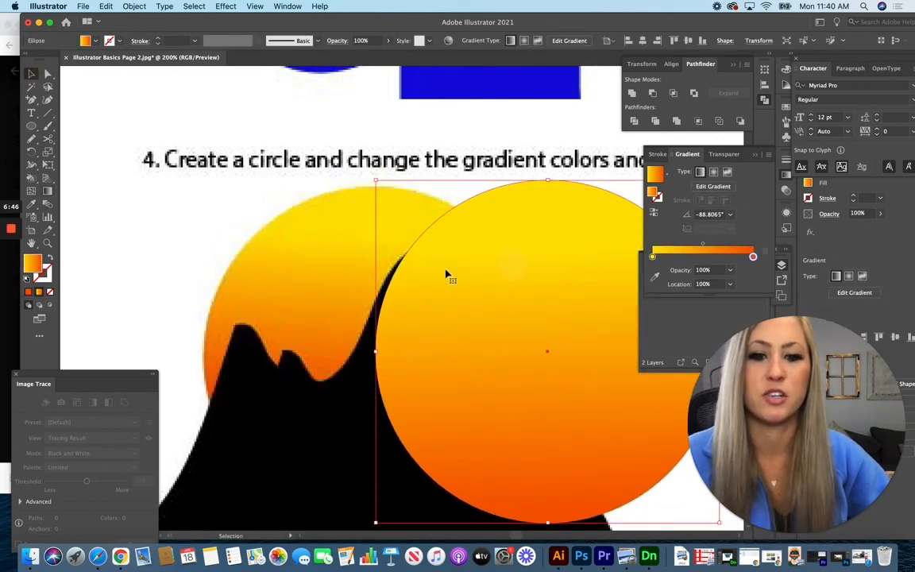
Examine the whole worksheet page with the drawn shapes beside their templates
key("super+minus")
key("super+minus")
key("super+minus")
key("super+minus")
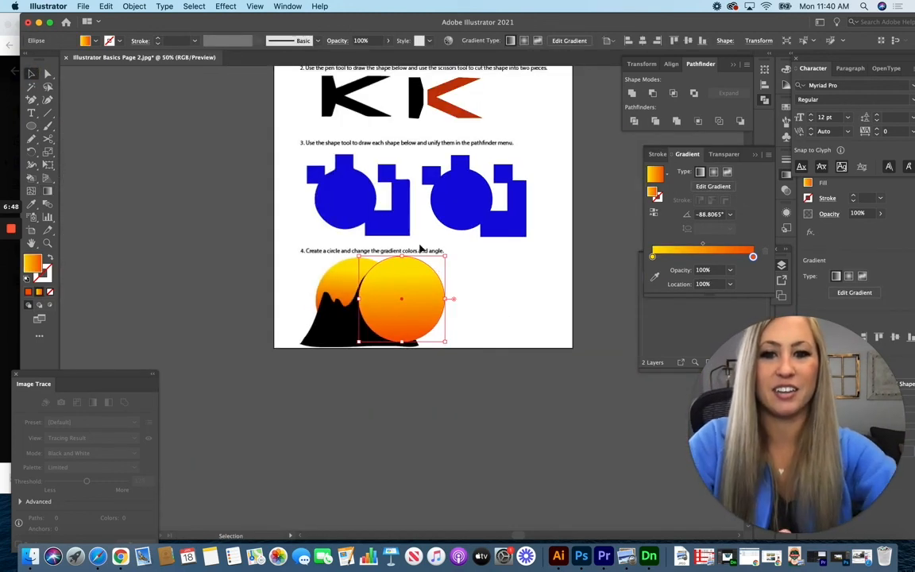
scroll(198, 239, "up", 5)
scroll(198, 239, "right", 2)
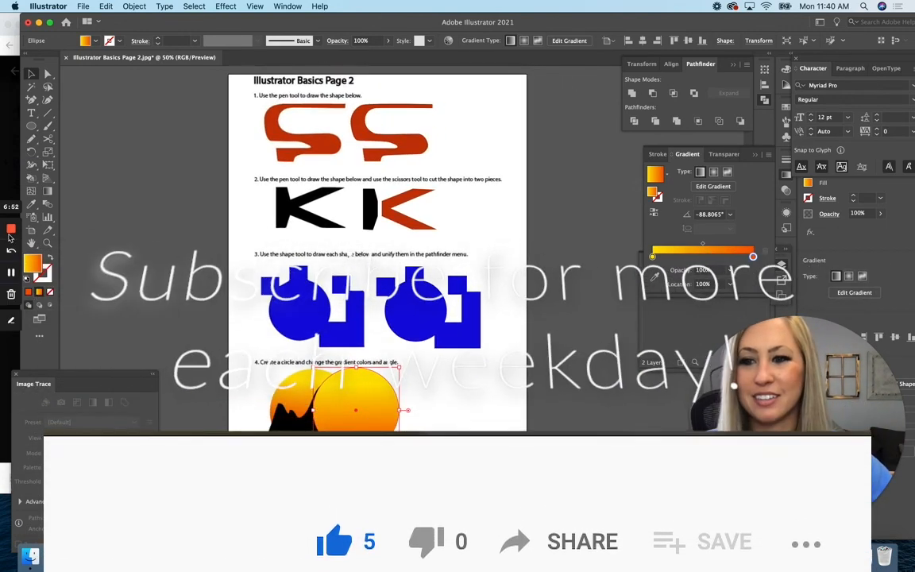
left_click(11, 230)
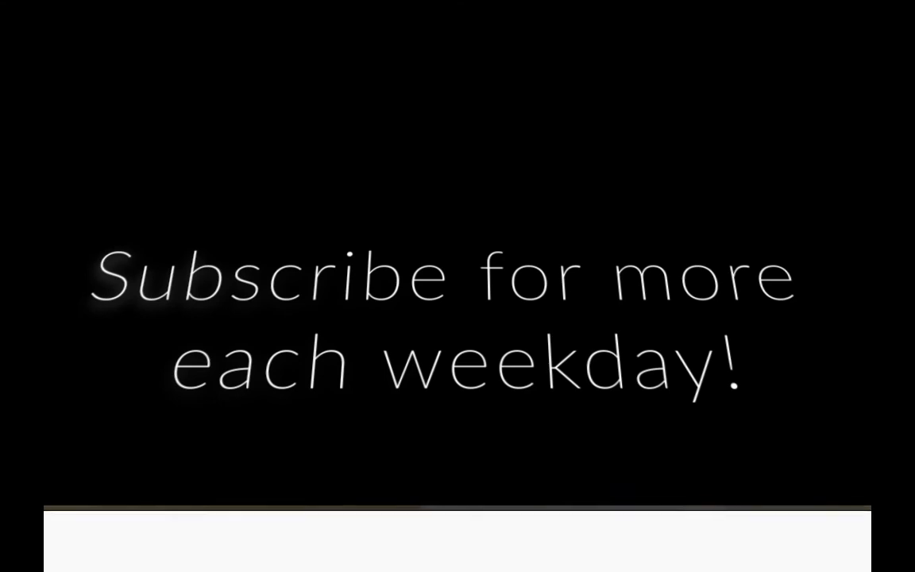